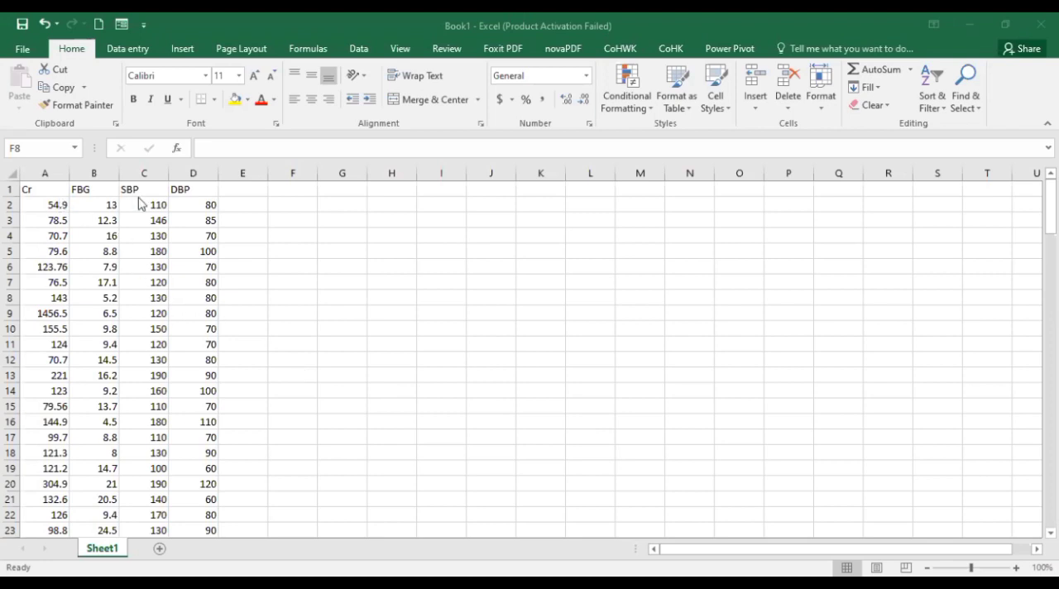
pyautogui.click(184, 184)
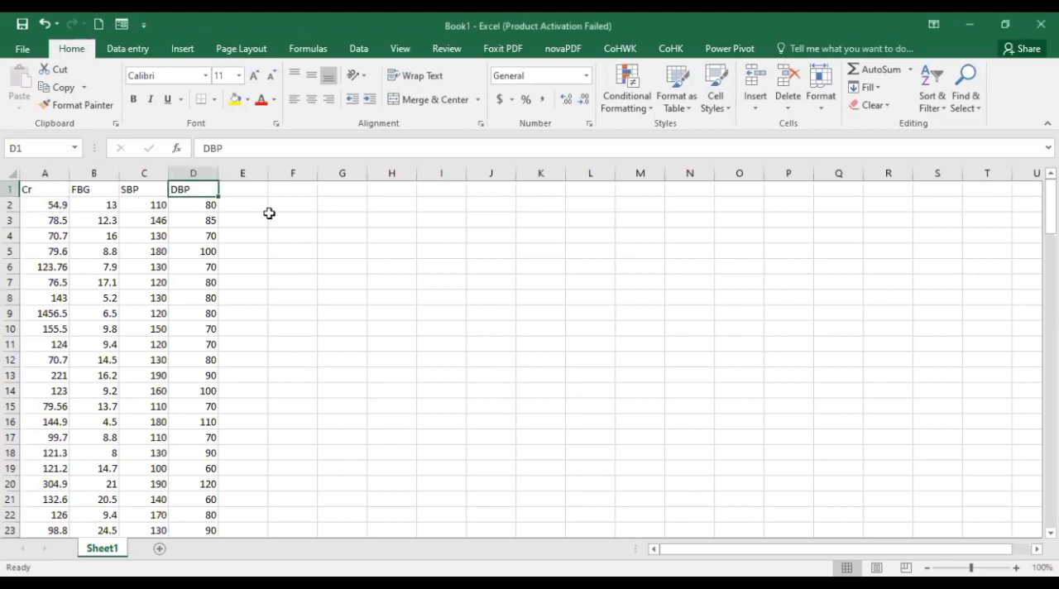
pyautogui.click(31, 183)
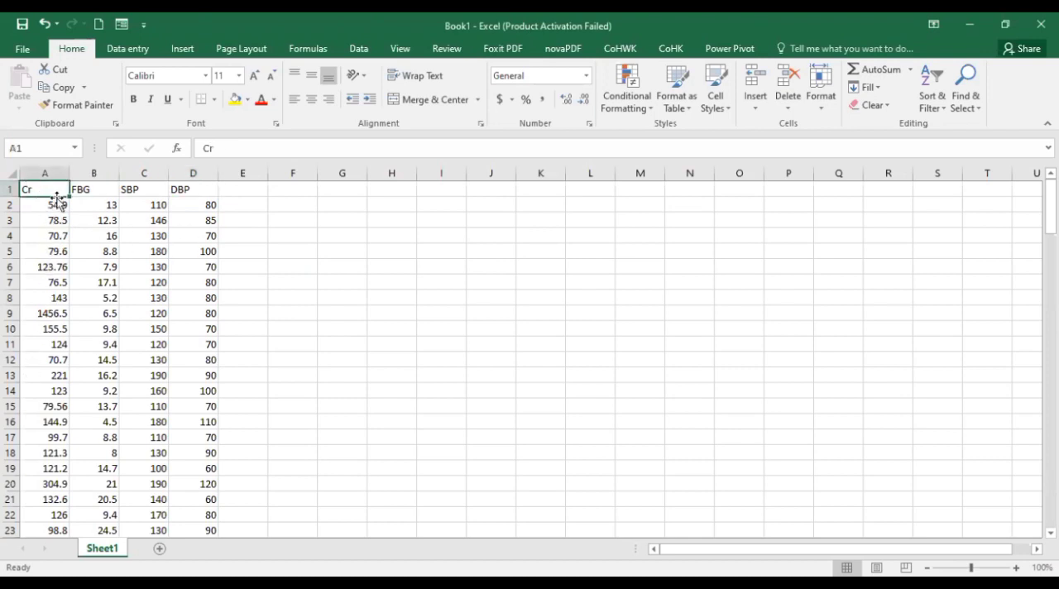
pyautogui.click(56, 208)
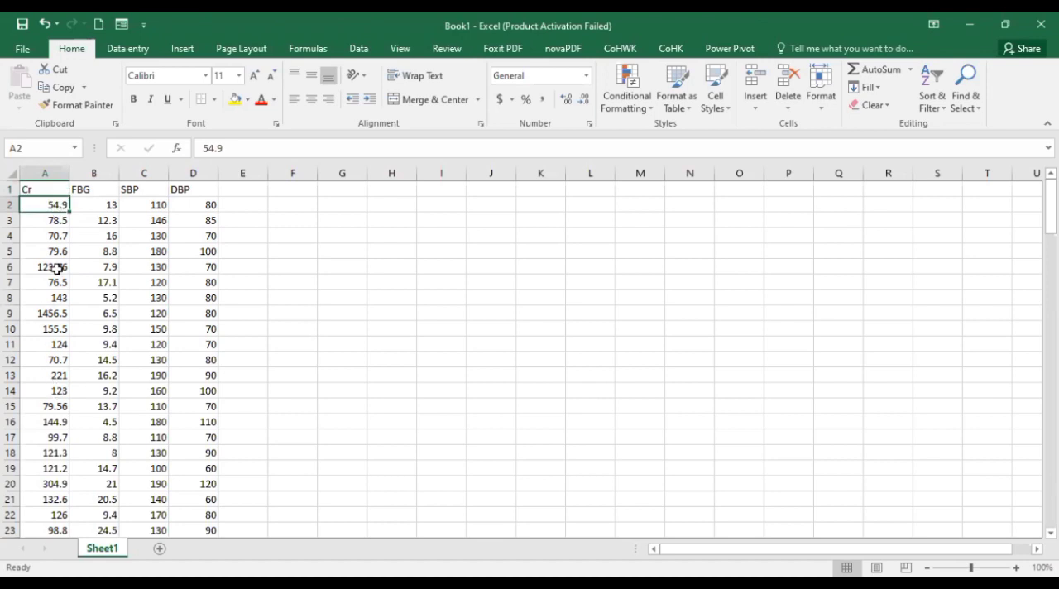
pyautogui.click(101, 188)
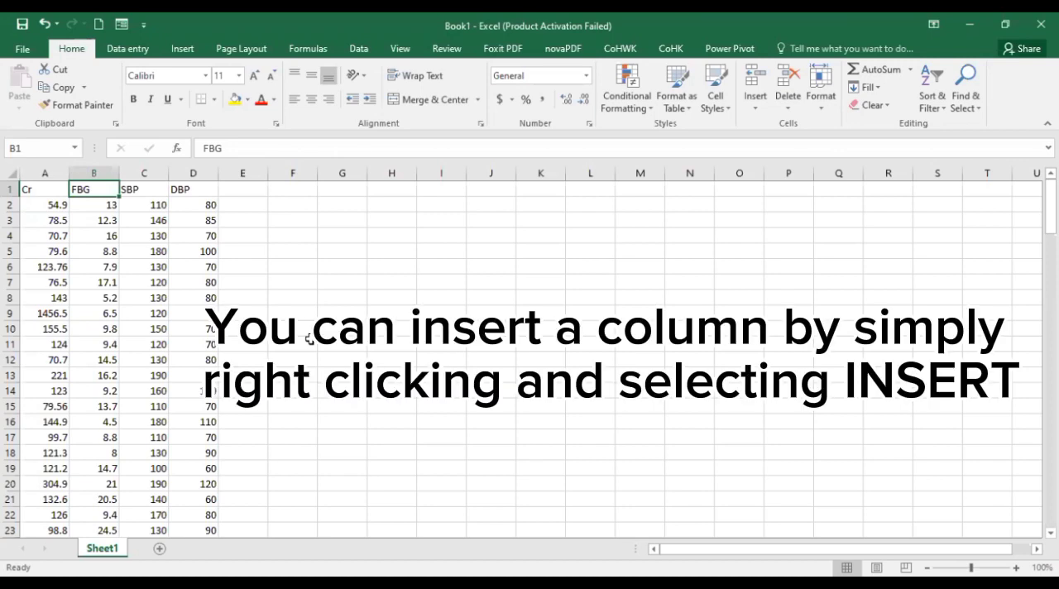
# Insert a blank column before the Cr column
pyautogui.click(58, 172)
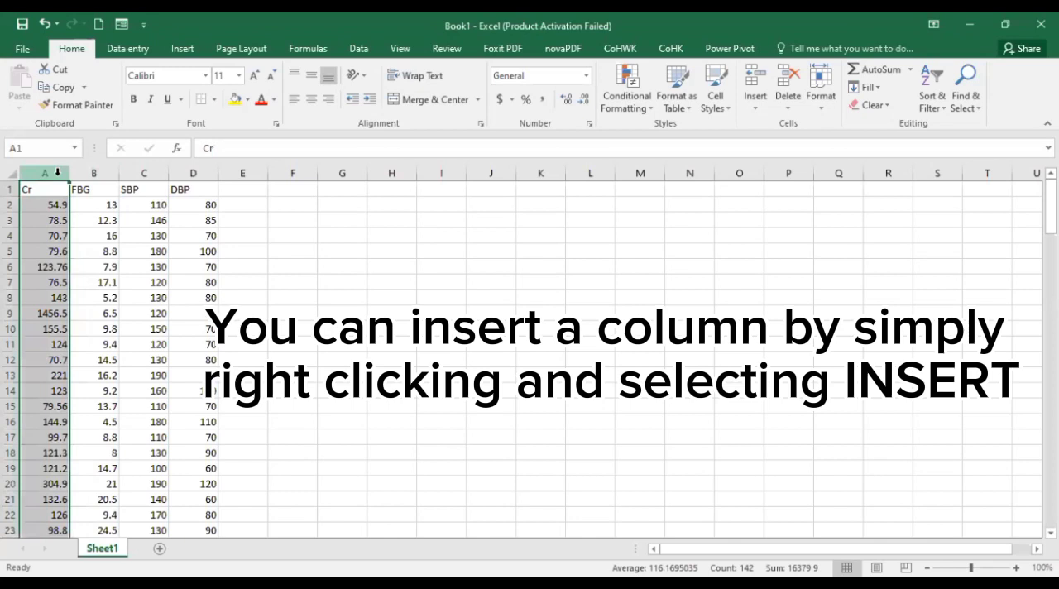
pyautogui.rightClick(60, 176)
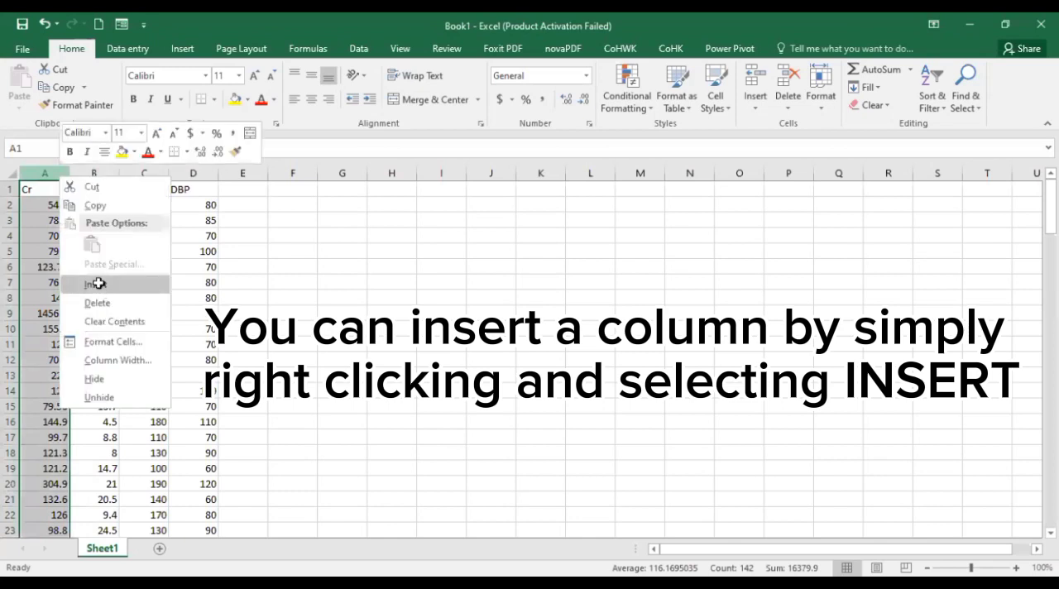
pyautogui.click(96, 285)
pyautogui.click(292, 376)
pyautogui.scroll(-5, 292, 381)
pyautogui.scroll(5, 292, 381)
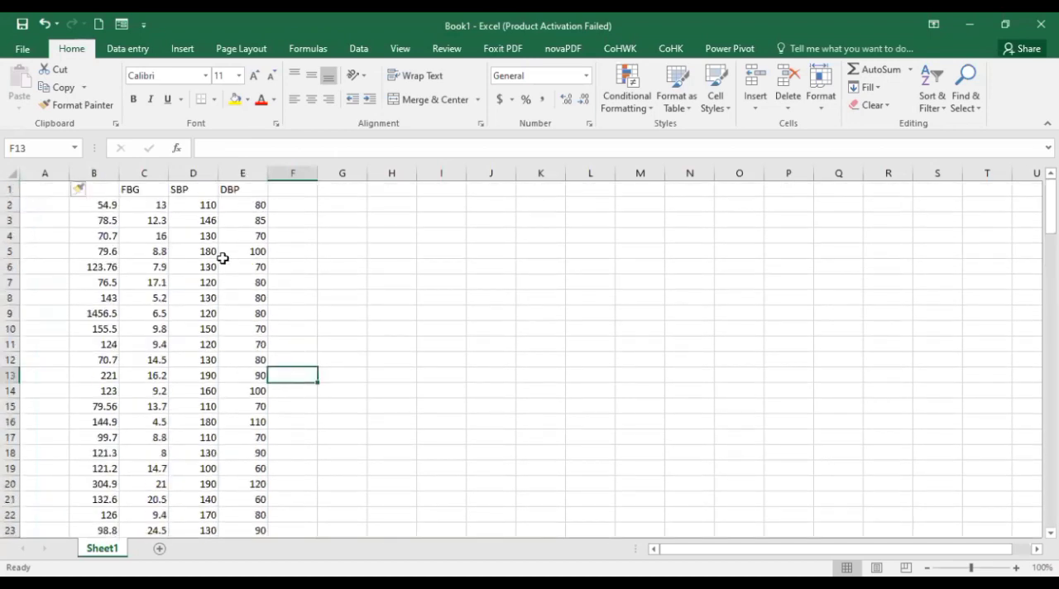
# Freeze the top row so the column headers stay in view
pyautogui.click(279, 248)
pyautogui.scroll(-2, 256, 337)
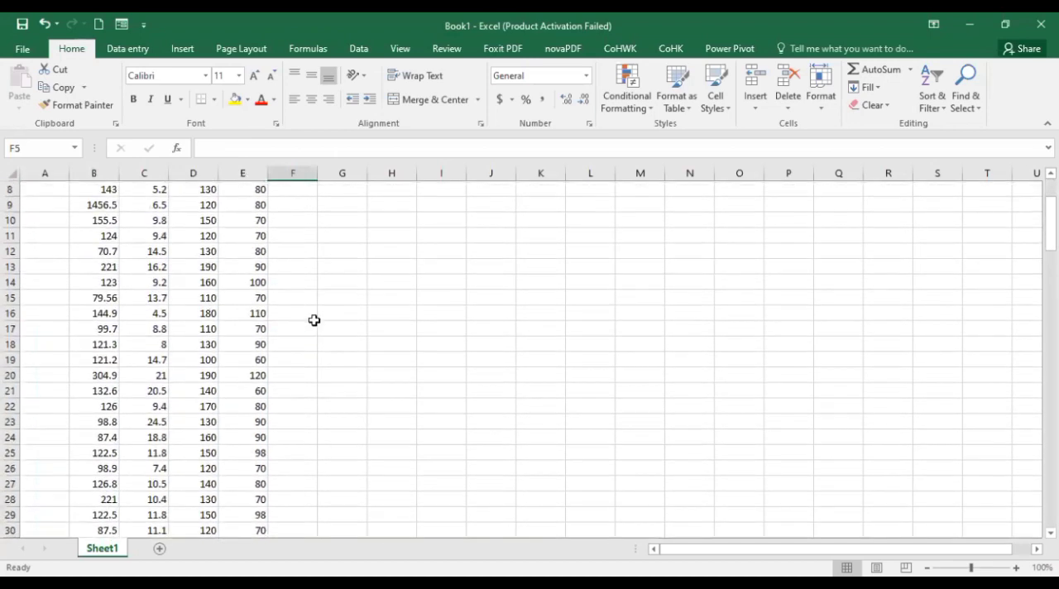
pyautogui.scroll(2, 350, 327)
pyautogui.scroll(-2, 350, 327)
pyautogui.scroll(2, 350, 327)
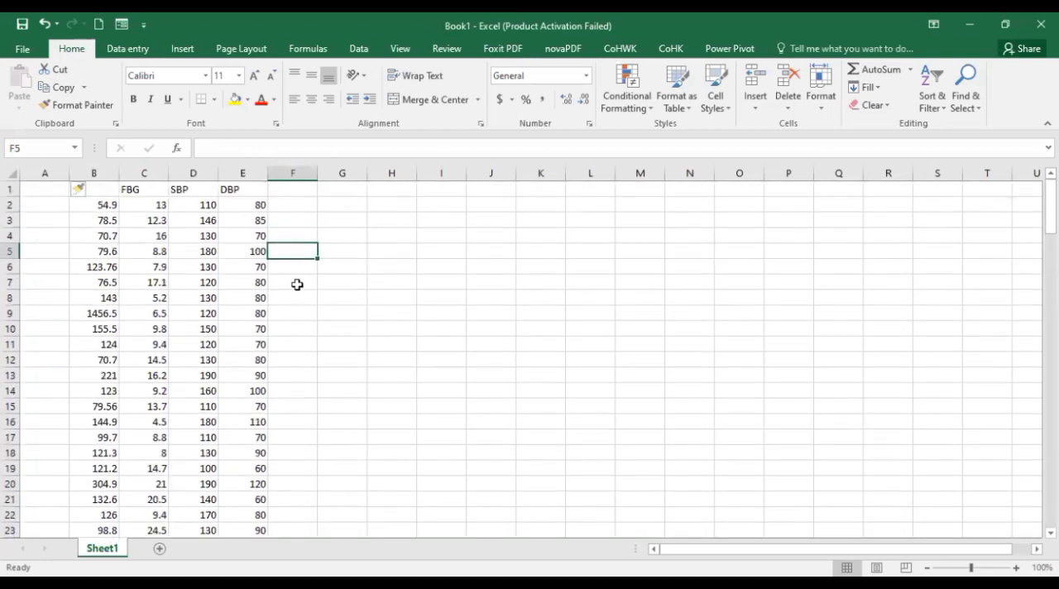
pyautogui.click(401, 50)
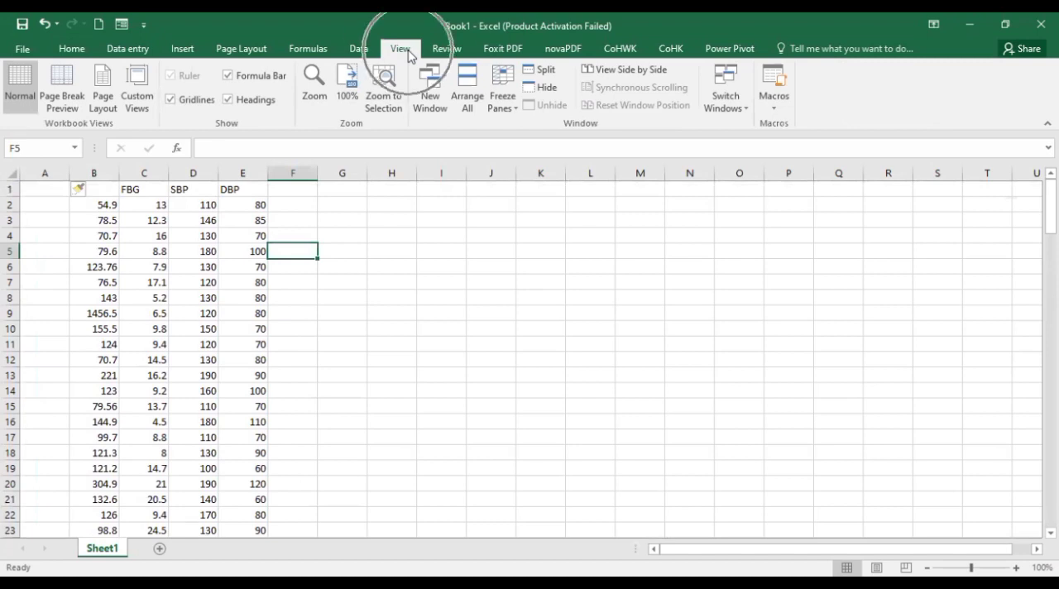
pyautogui.click(511, 90)
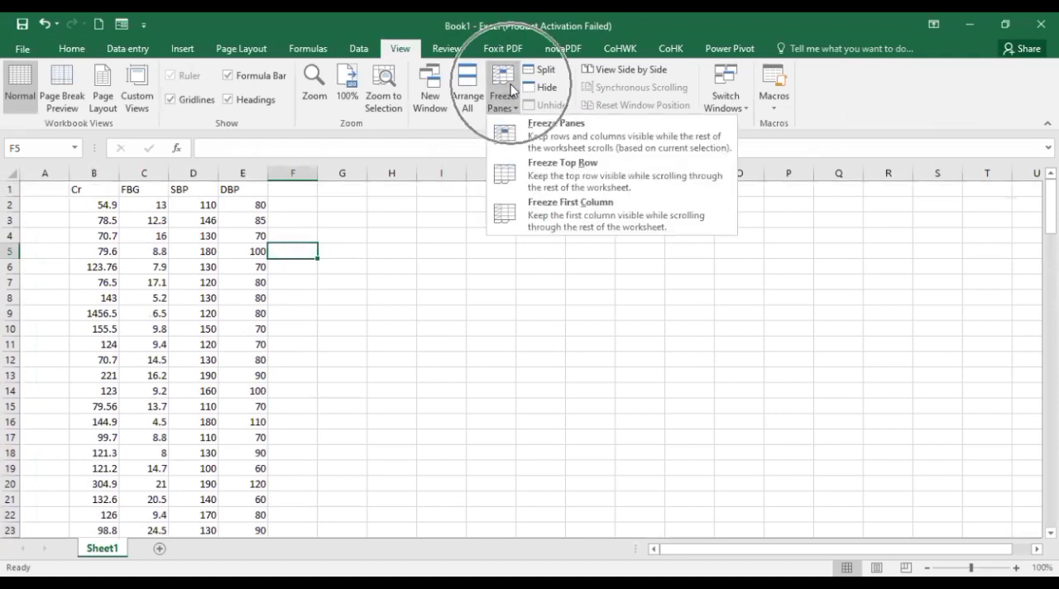
pyautogui.click(577, 166)
# Enter the label Median in cell A143, directly below the last data row
pyautogui.scroll(-20, 272, 292)
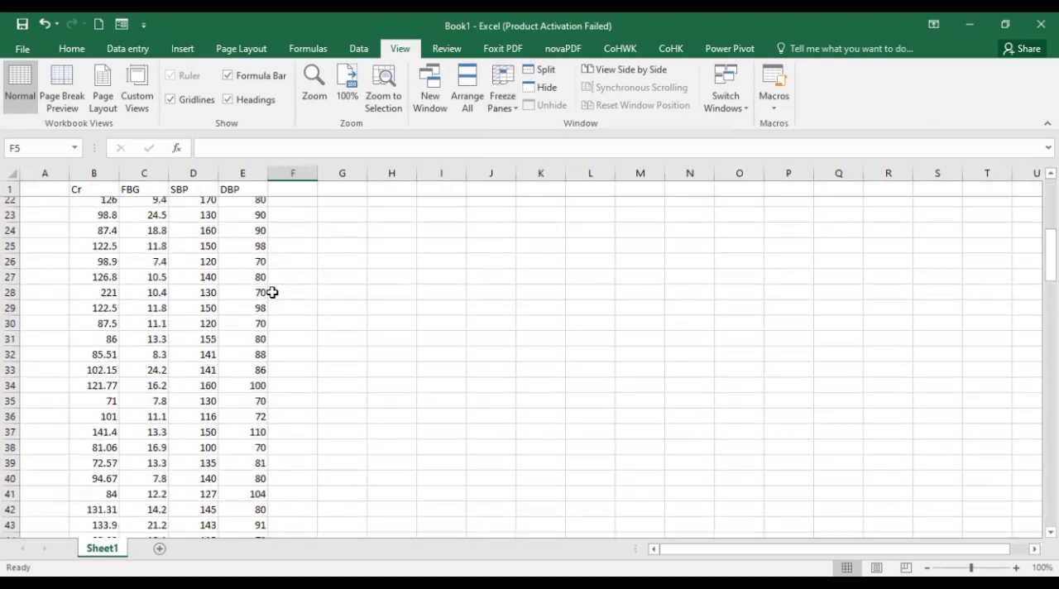
pyautogui.scroll(-5, 272, 292)
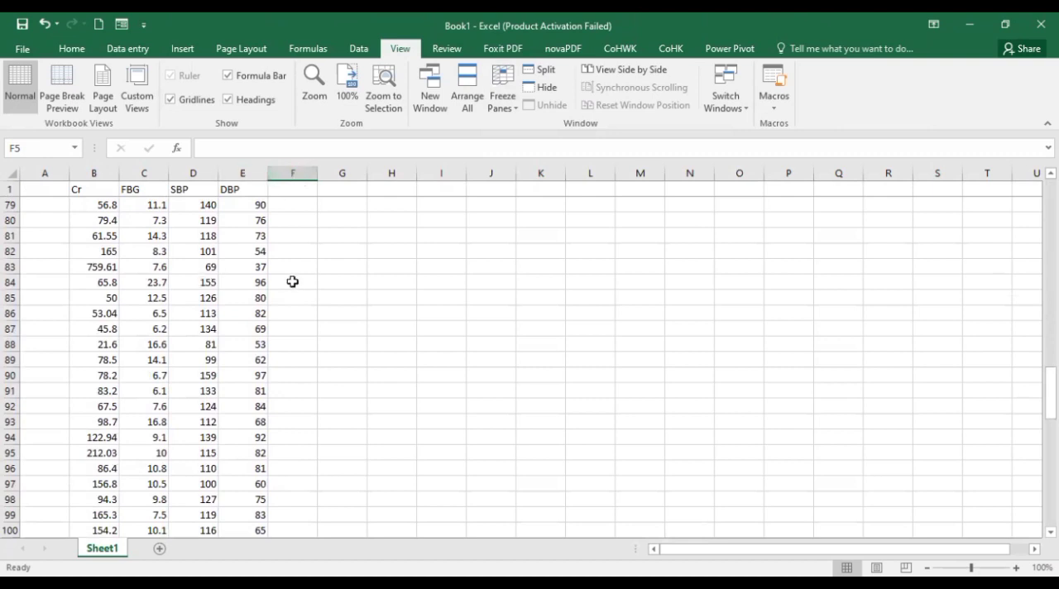
pyautogui.scroll(-19, 279, 281)
pyautogui.scroll(-4, 292, 281)
pyautogui.scroll(6, 292, 282)
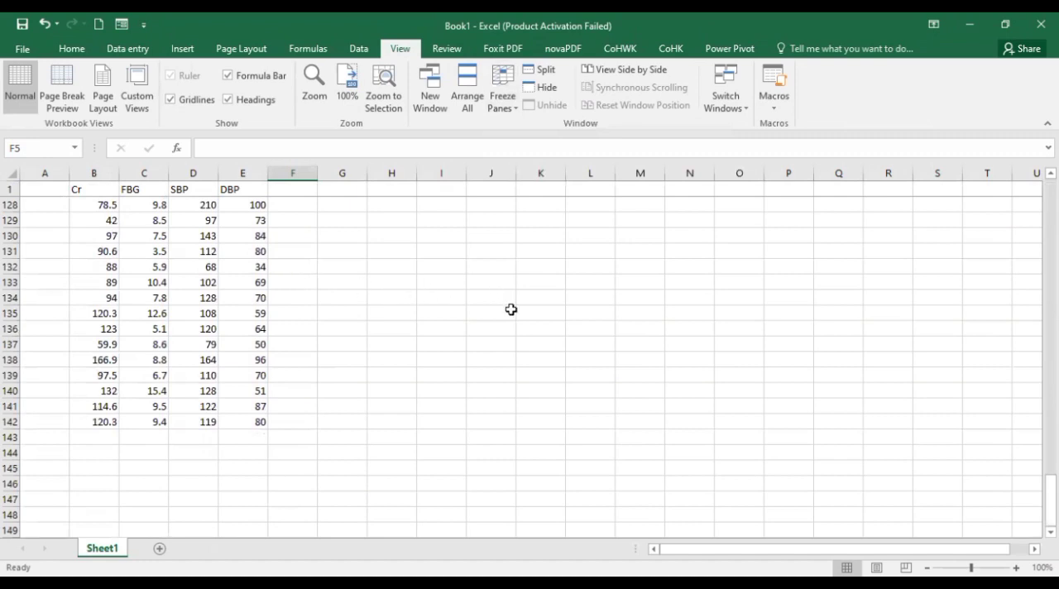
pyautogui.click(33, 443)
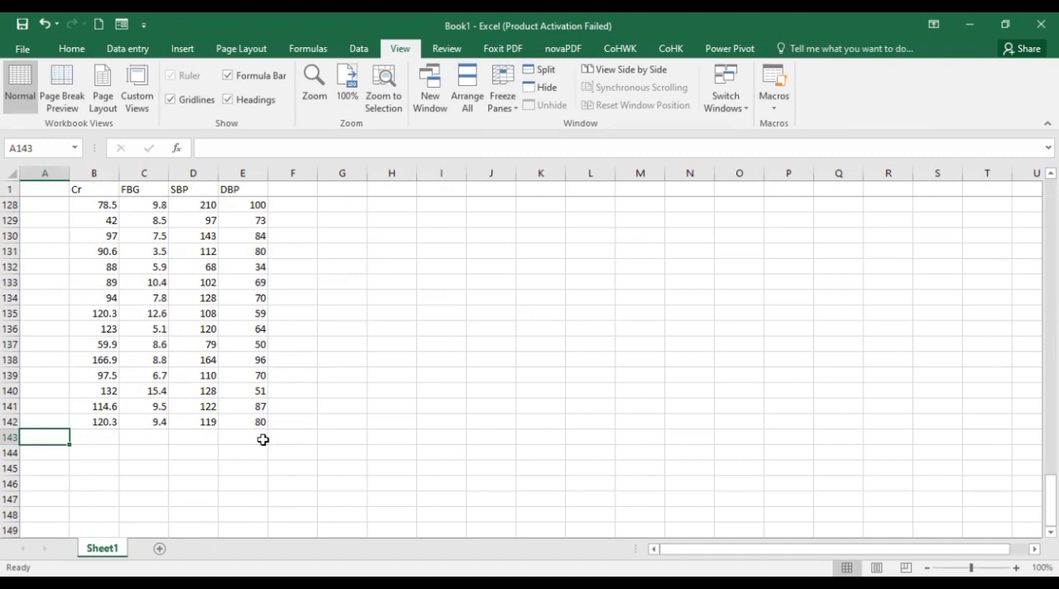
pyautogui.write('M')
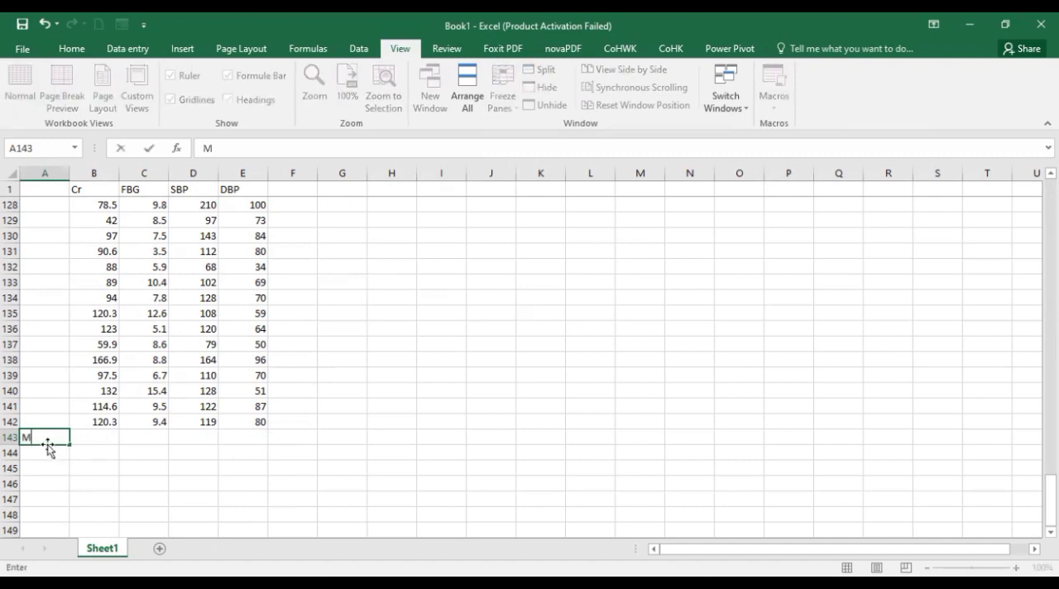
pyautogui.write('edian')
pyautogui.press('Return')
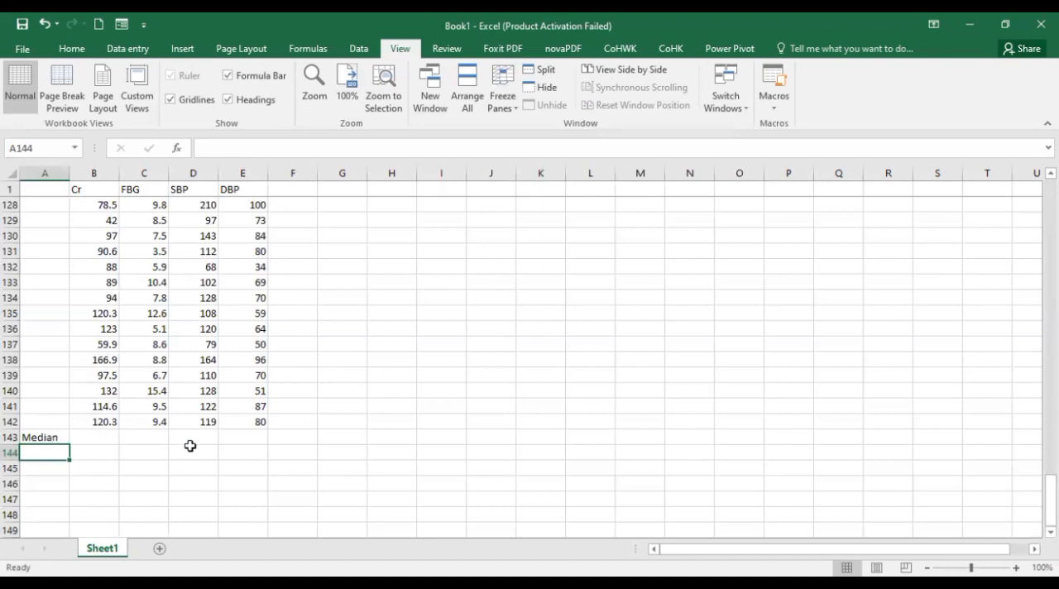
# Label cell A146 as IQR, A144 as Q3 and A145 as Q1
pyautogui.click(42, 488)
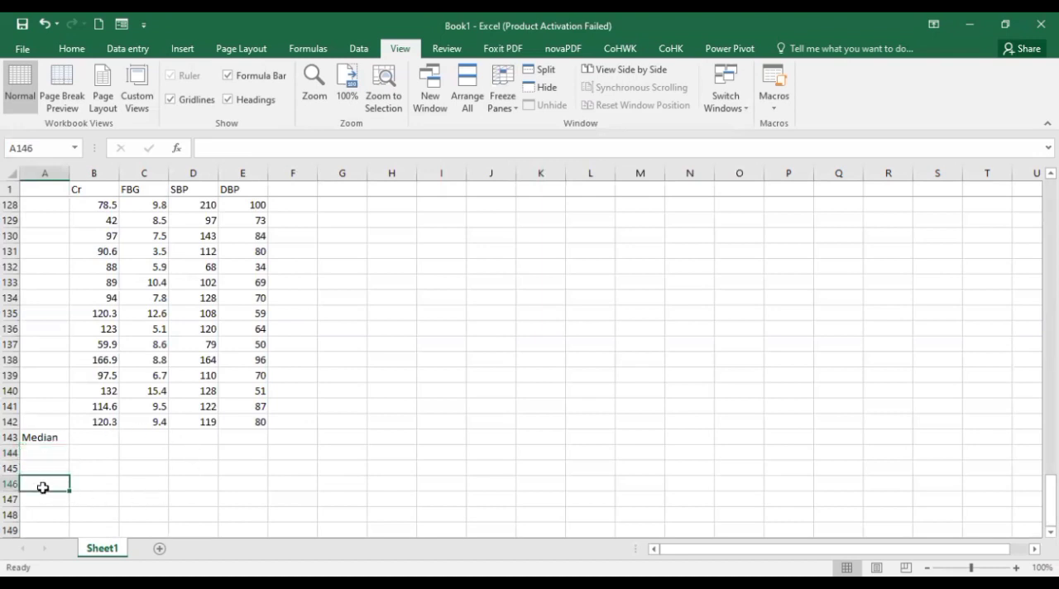
pyautogui.write('IQR')
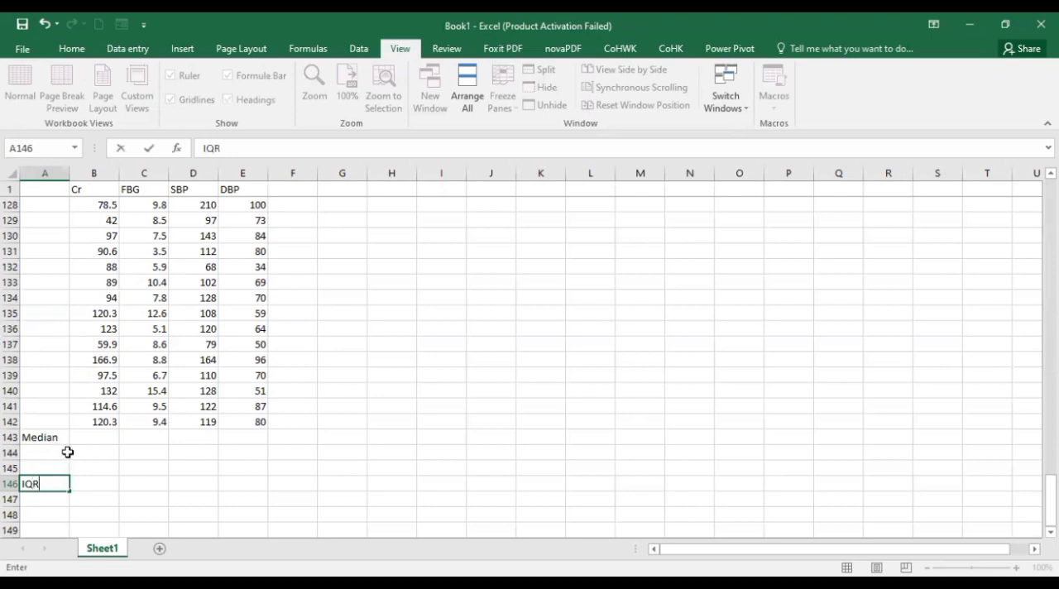
pyautogui.click(42, 448)
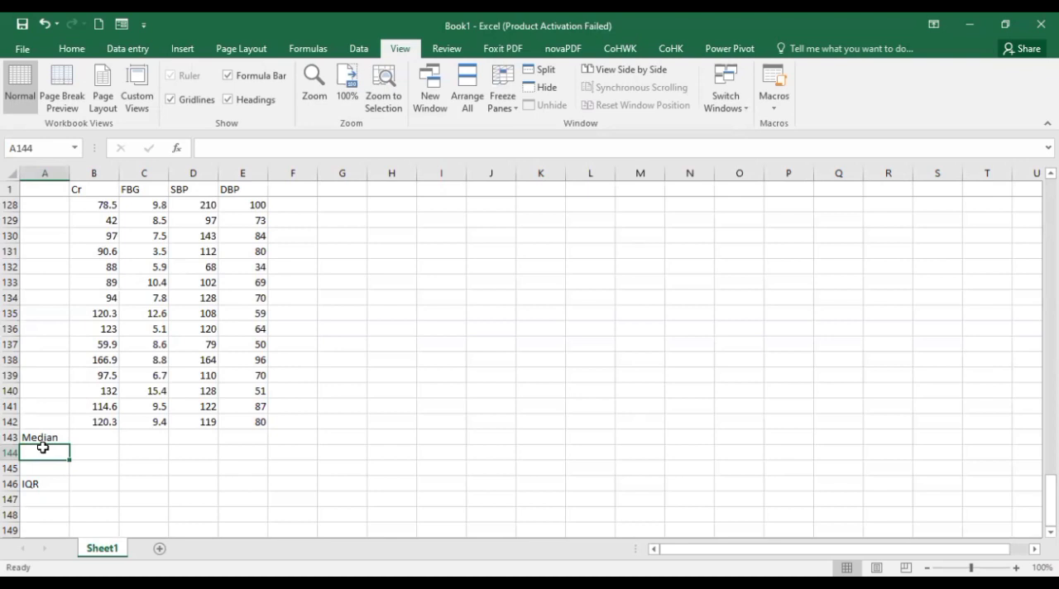
pyautogui.write('Q3')
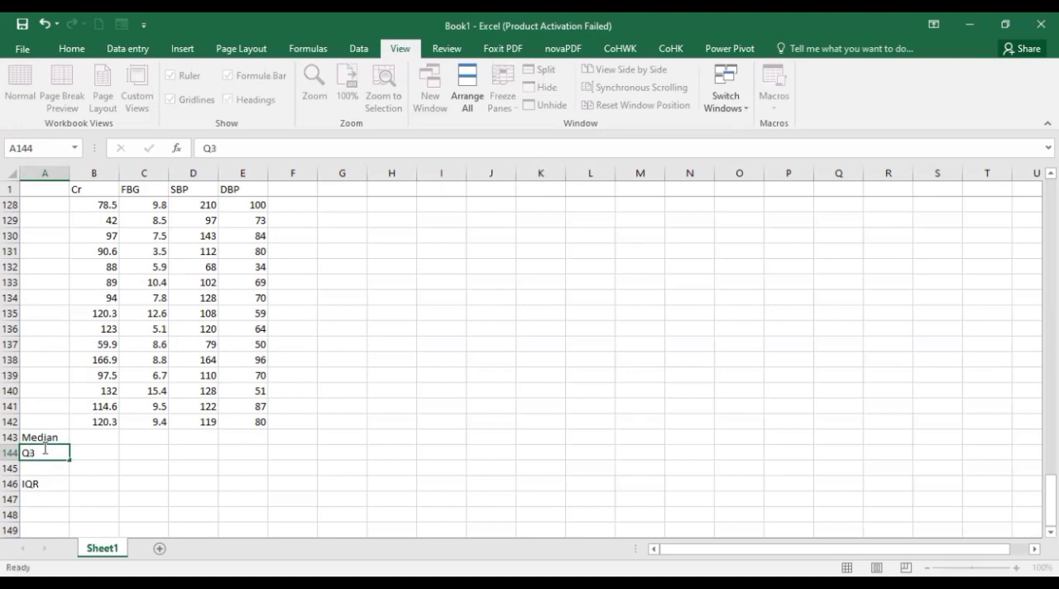
pyautogui.press('Return')
pyautogui.write('Q1')
pyautogui.press('Return')
pyautogui.click(135, 461)
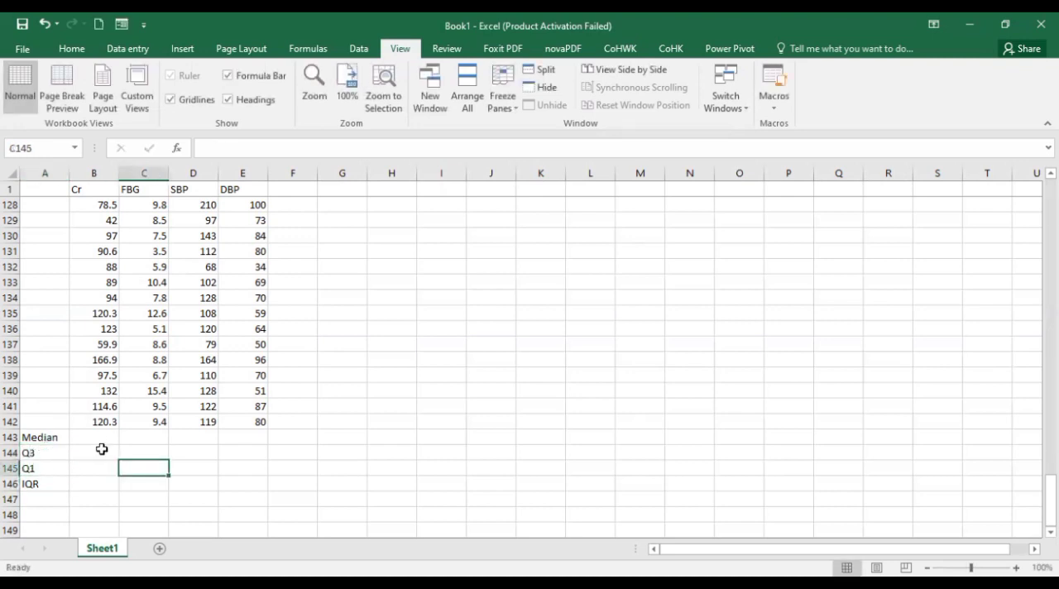
# Calculate the median of the Cr column in cell B143 with =MEDIAN(B2:B142)
pyautogui.click(95, 439)
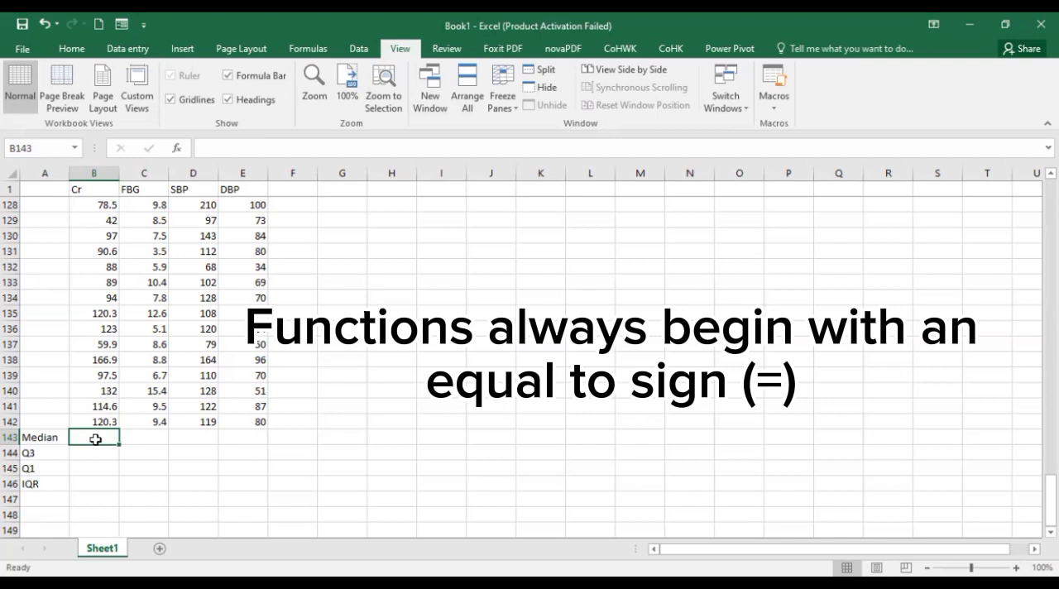
pyautogui.write('=')
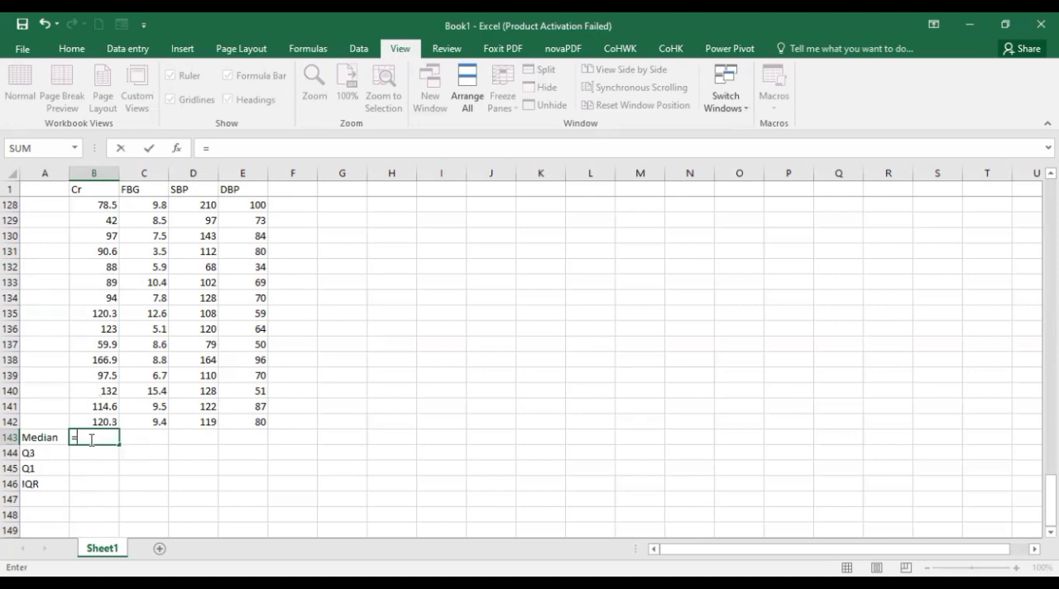
pyautogui.write('medi')
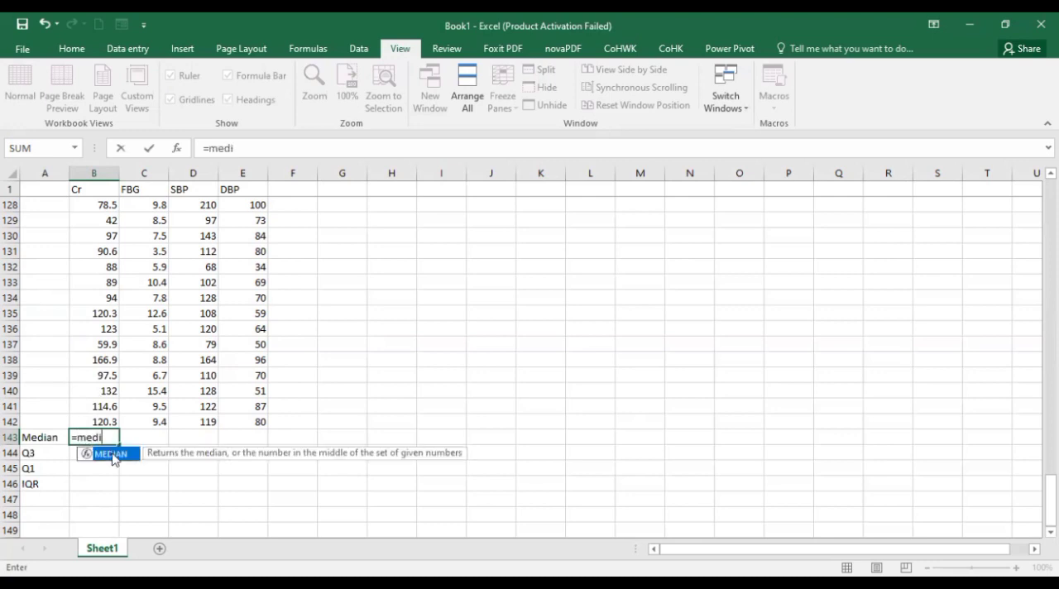
pyautogui.press('ctrl')
pyautogui.press('ctrl')
pyautogui.press('ctrl')
pyautogui.doubleClick(114, 458)
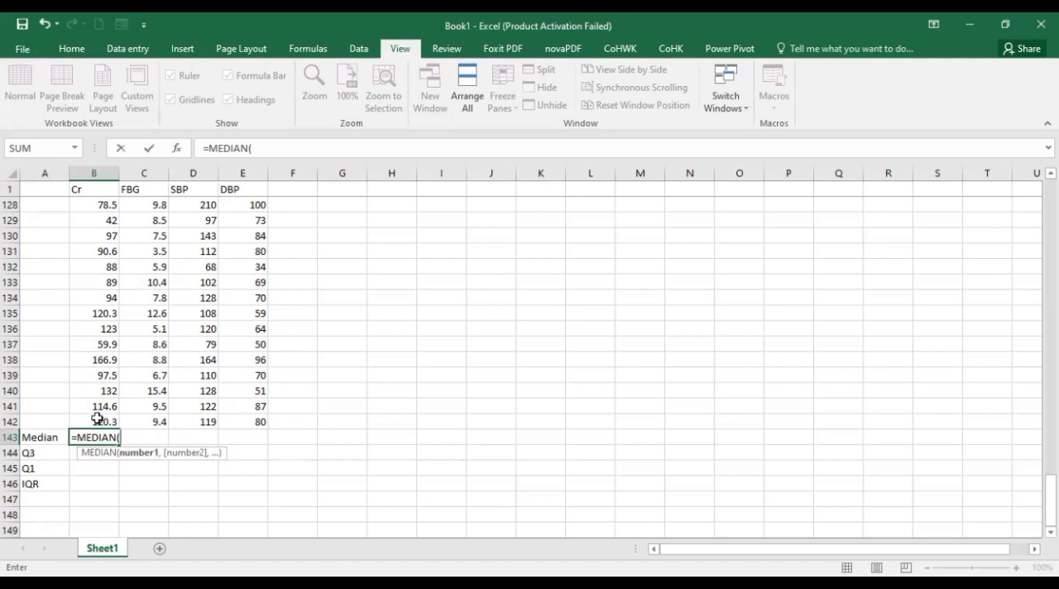
pyautogui.moveTo(87, 418); pyautogui.dragTo(93, 205)
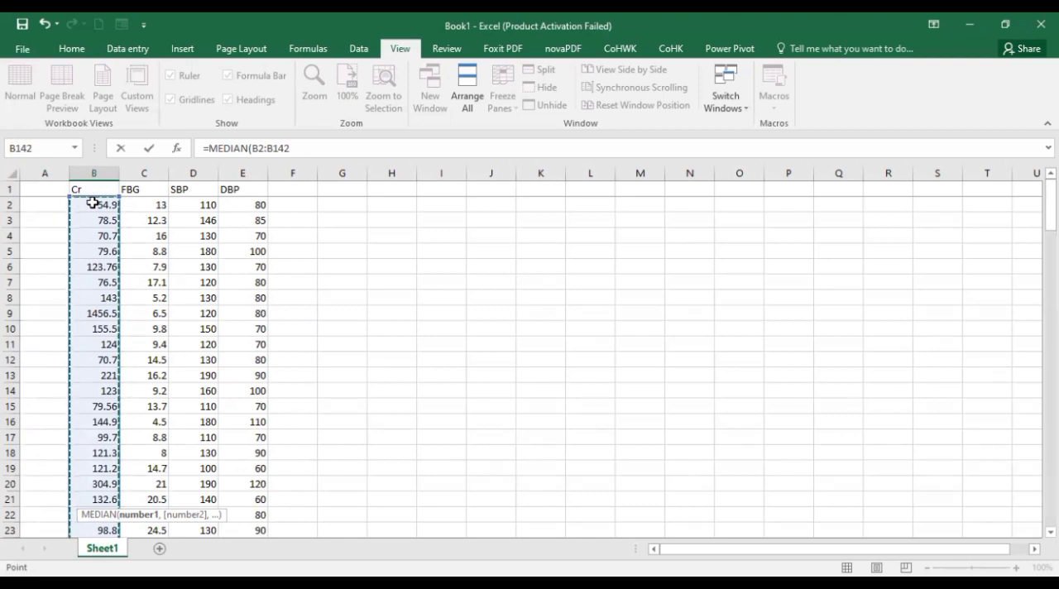
pyautogui.press('Return')
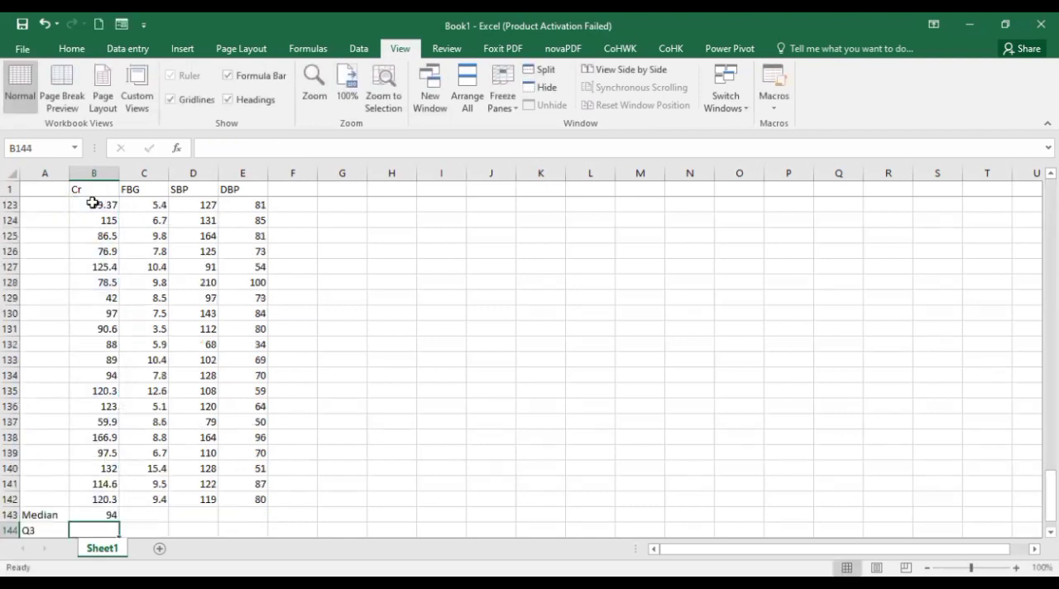
pyautogui.click(95, 513)
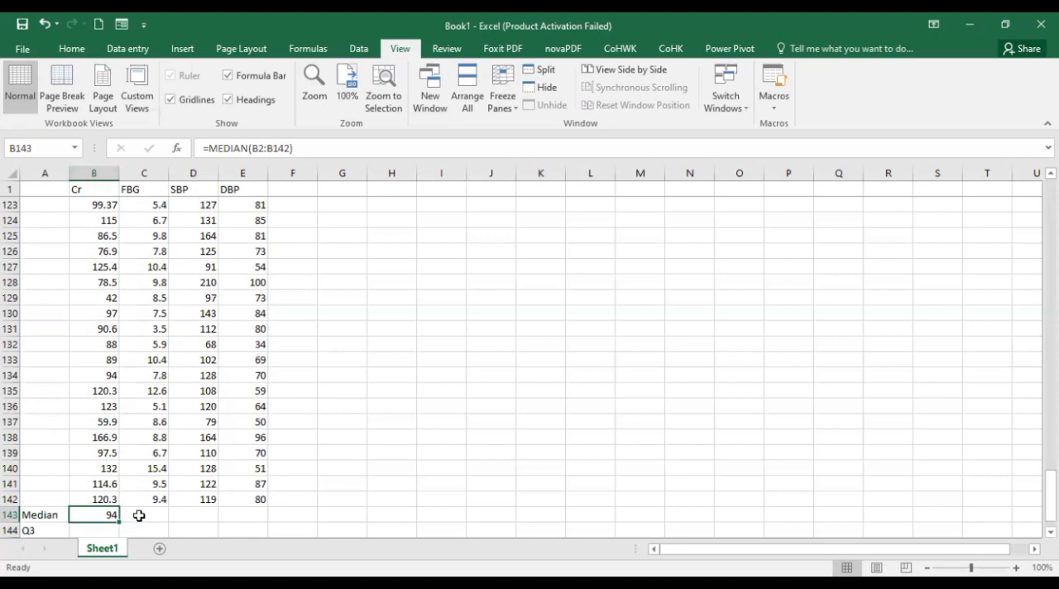
# Calculate the median of the FBG column in cell C143 using the MEDIAN function over C2:C142
pyautogui.click(139, 515)
pyautogui.write('=')
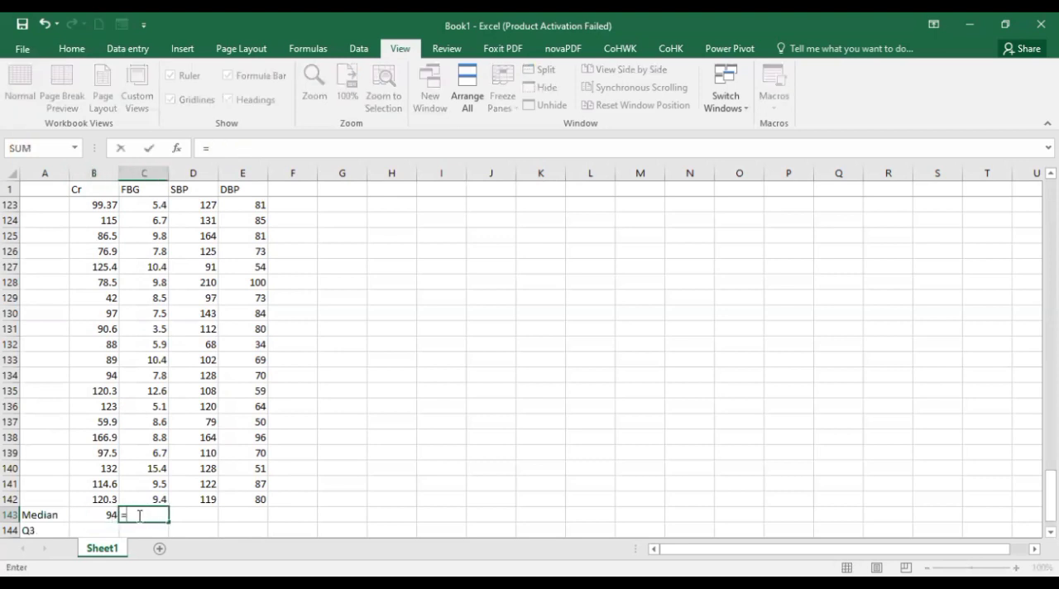
pyautogui.write('medi')
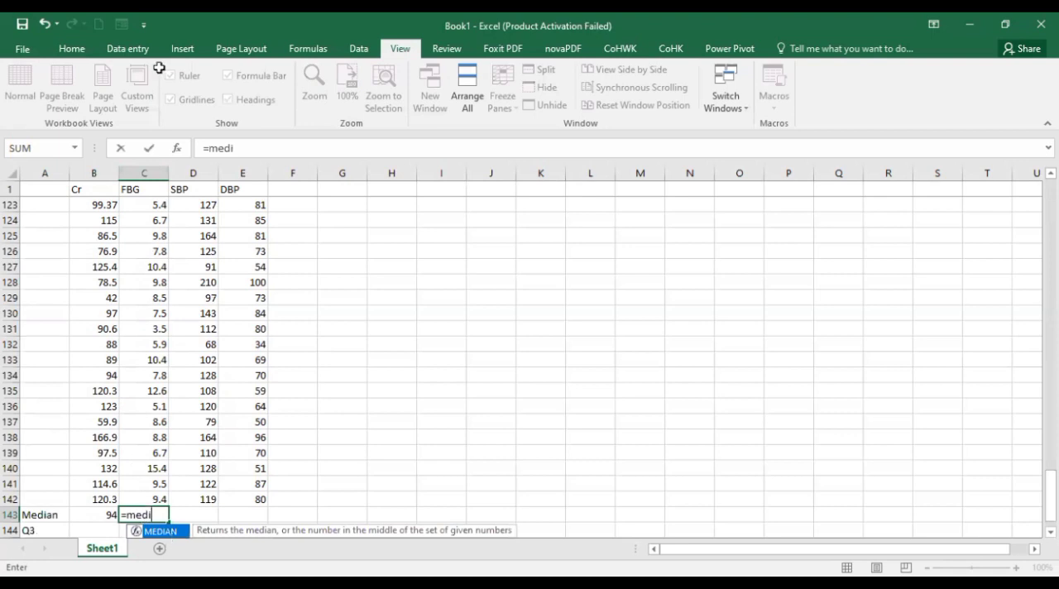
pyautogui.press('Tab')
pyautogui.press('Up')
pyautogui.hotkey('ctrl', 'shift', 'Up')
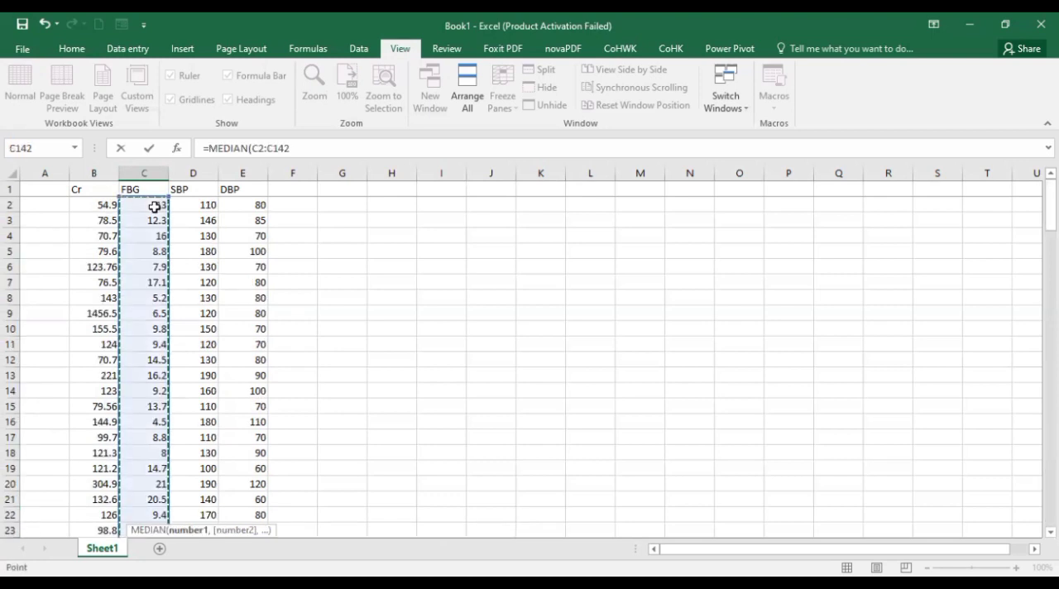
pyautogui.press('Return')
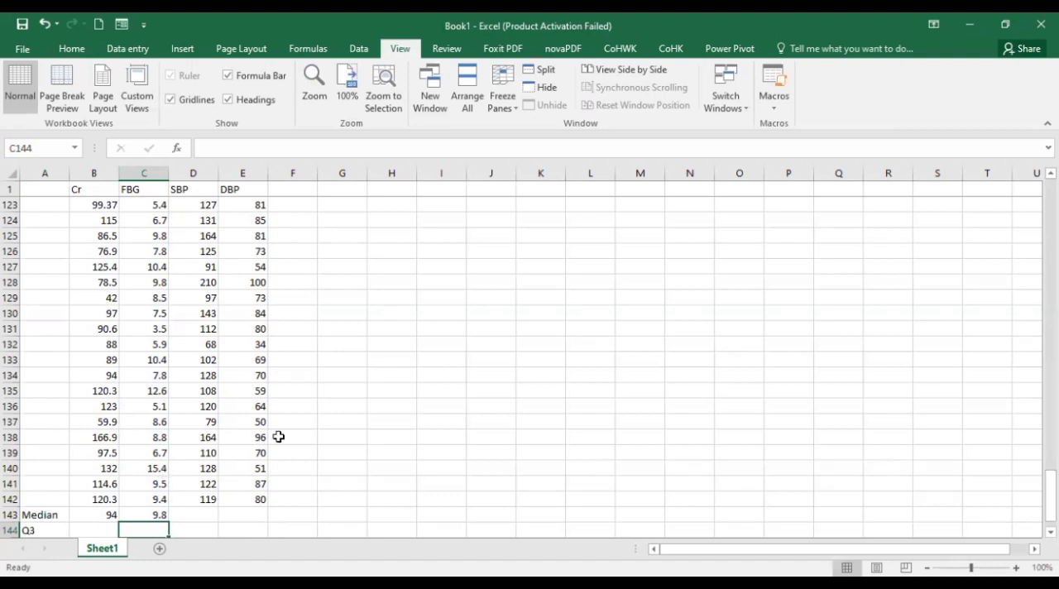
# Fill the median formula from C143 across to the SBP and DBP columns, through cell E143
pyautogui.press('ctrl')
pyautogui.click(135, 513)
pyautogui.press('ctrl')
pyautogui.press('ctrl')
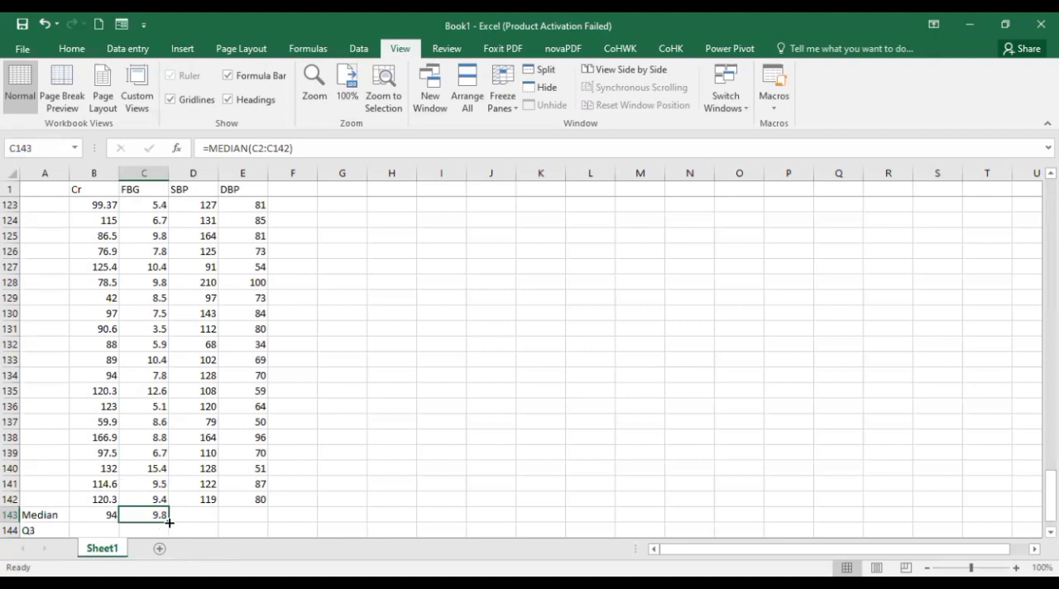
pyautogui.moveTo(169, 523); pyautogui.dragTo(251, 523)
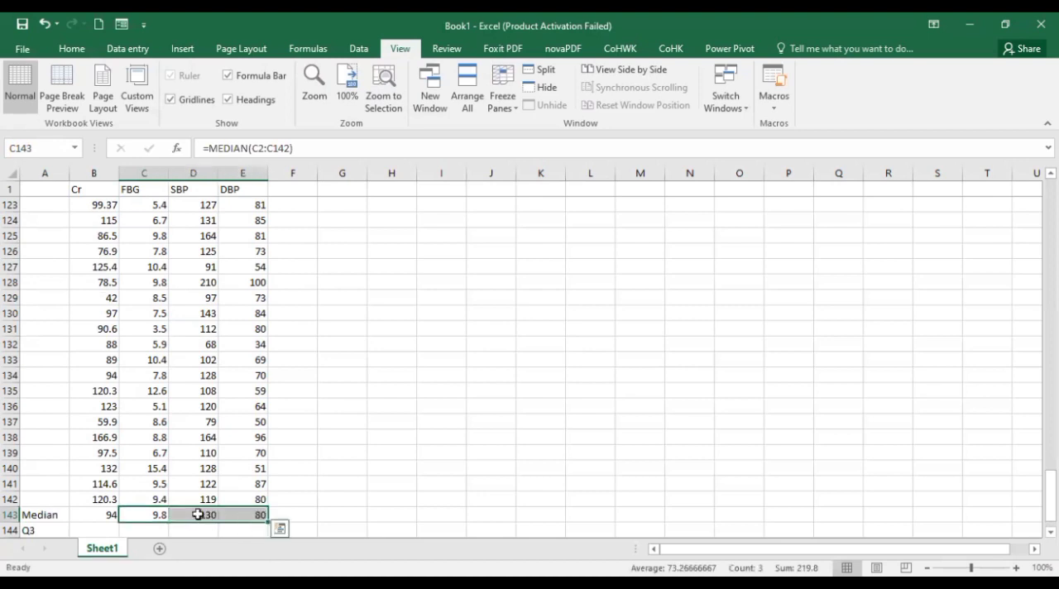
# Check the cell ranges used by the median formulas in the SBP and DBP columns of row 143
pyautogui.click(241, 512)
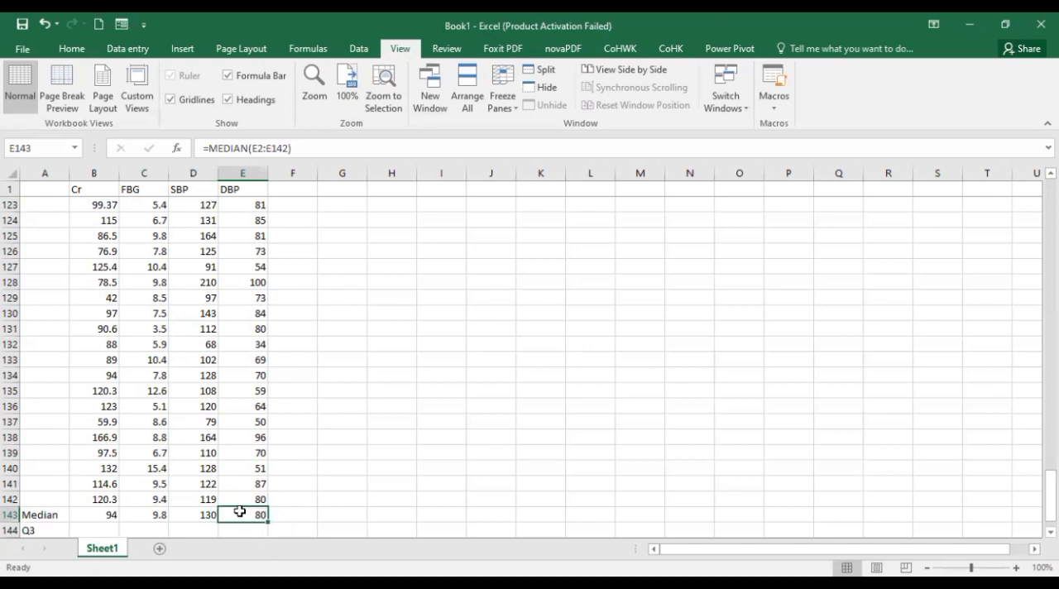
pyautogui.click(204, 513)
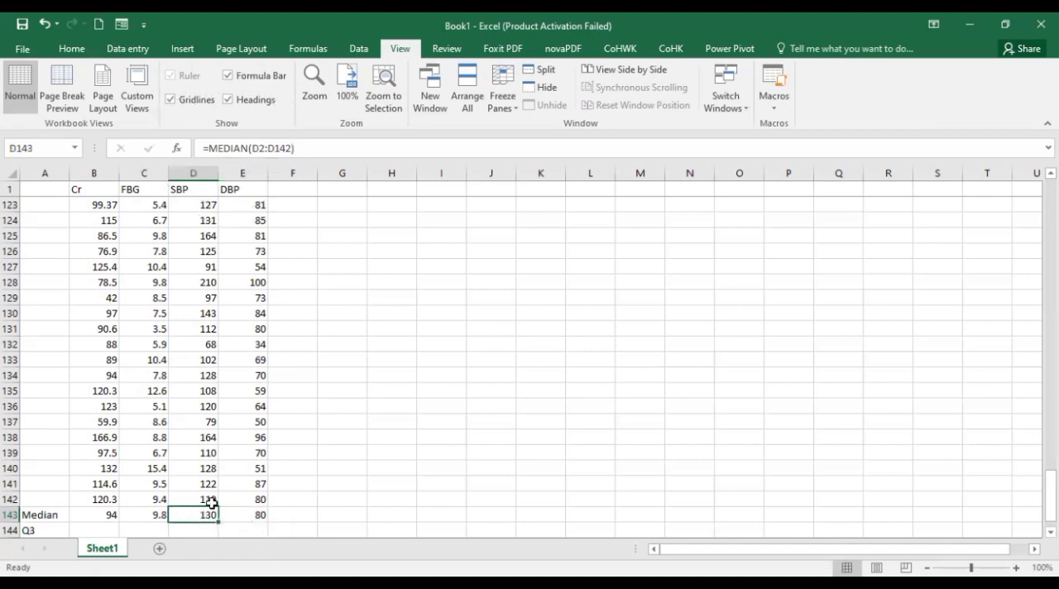
pyautogui.click(241, 510)
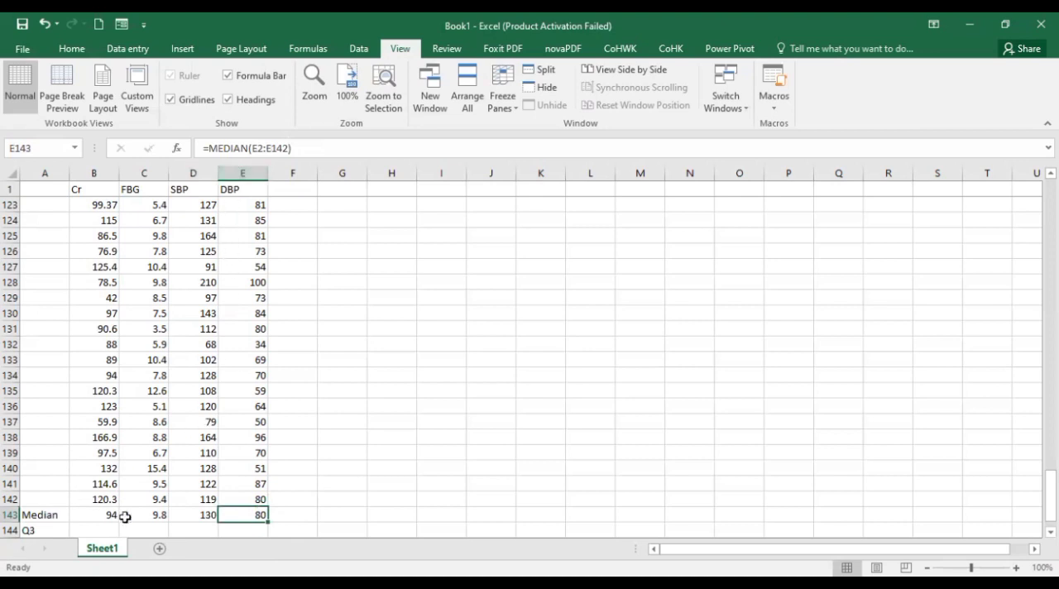
# Fill the median formula from B143 across through E143 and check the copied formulas in the FBG and SBP columns
pyautogui.scroll(-2, 125, 517)
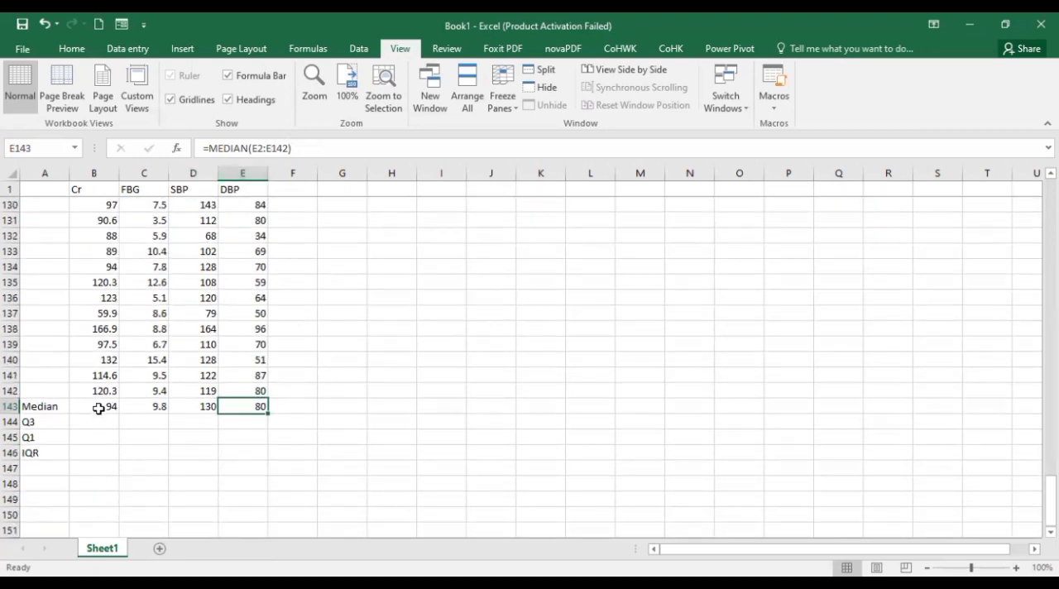
pyautogui.click(108, 407)
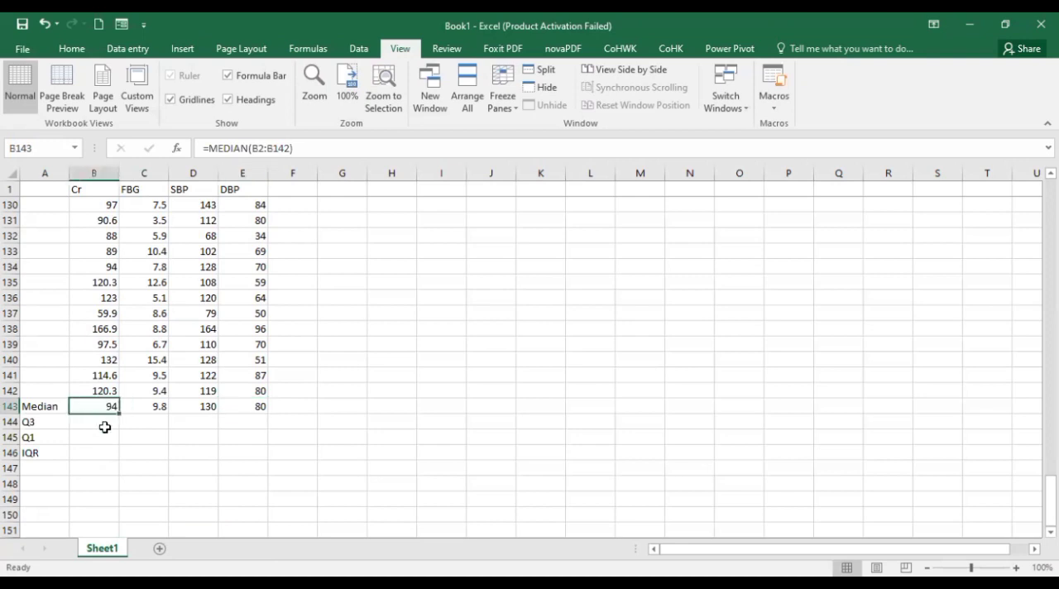
pyautogui.moveTo(119, 413); pyautogui.dragTo(253, 414)
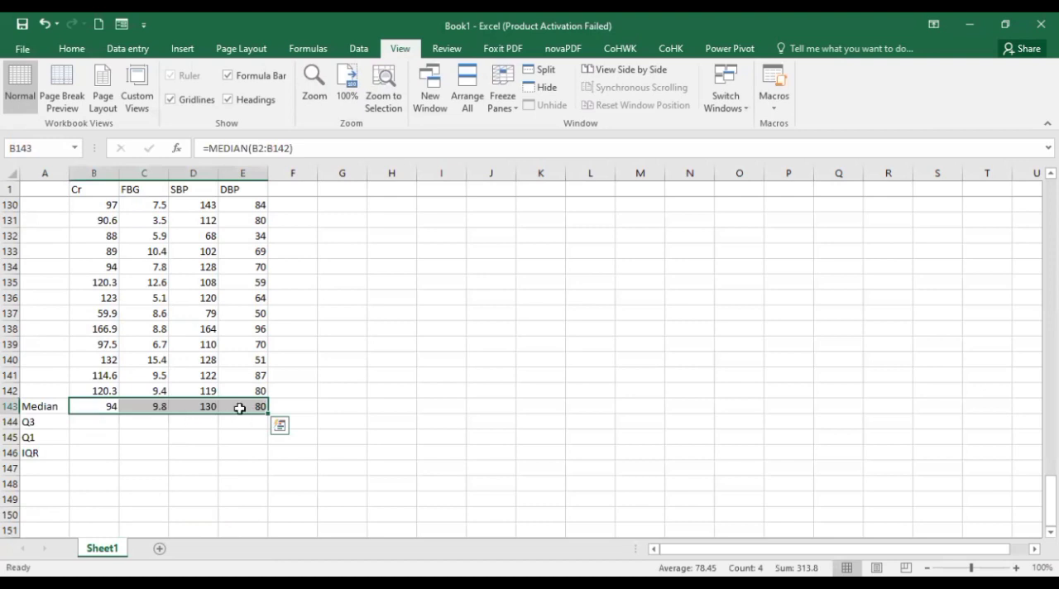
pyautogui.click(239, 408)
pyautogui.click(148, 404)
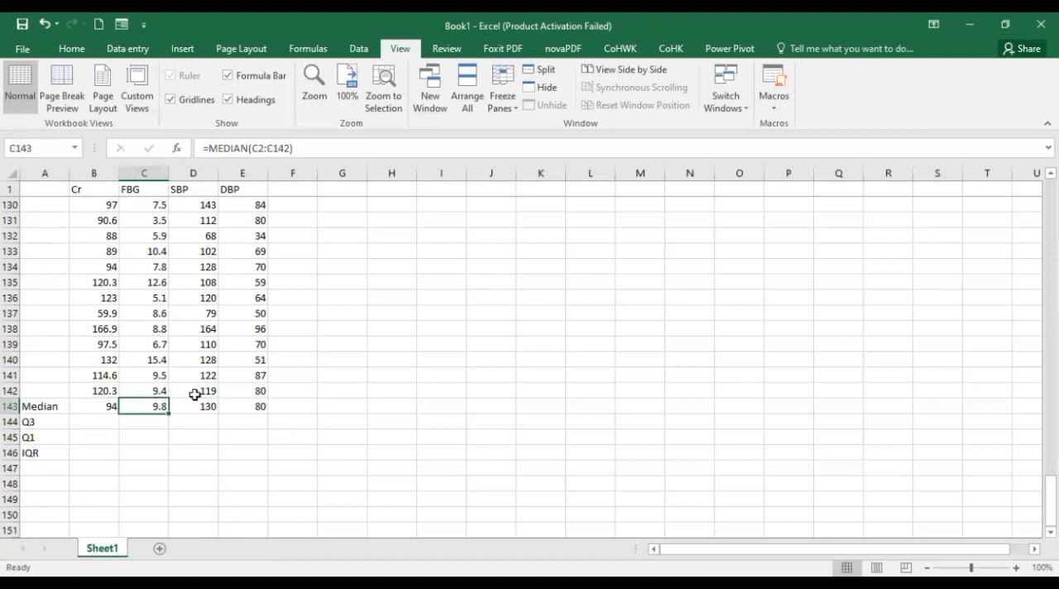
pyautogui.click(200, 403)
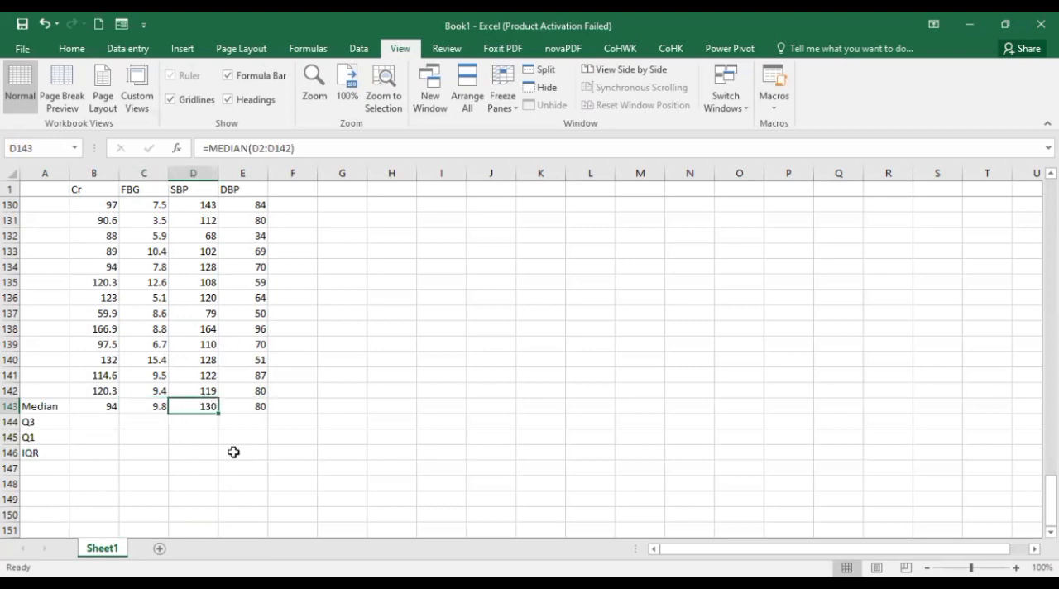
# Calculate the third quartile of the Cr column in cell B144 with =QUARTILE(B2:B142,3)
pyautogui.click(76, 421)
pyautogui.write('=')
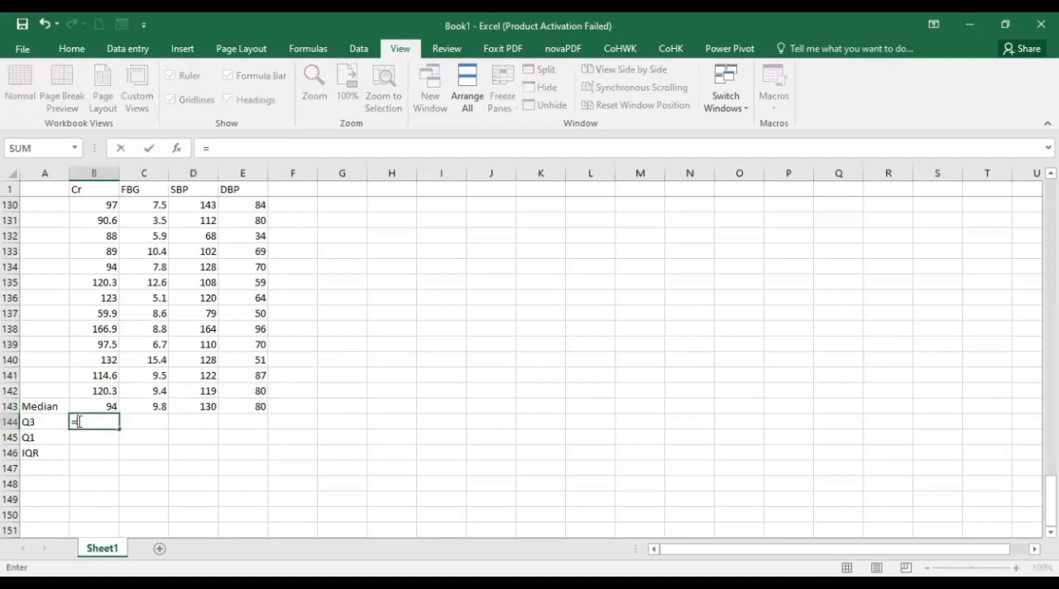
pyautogui.write('q')
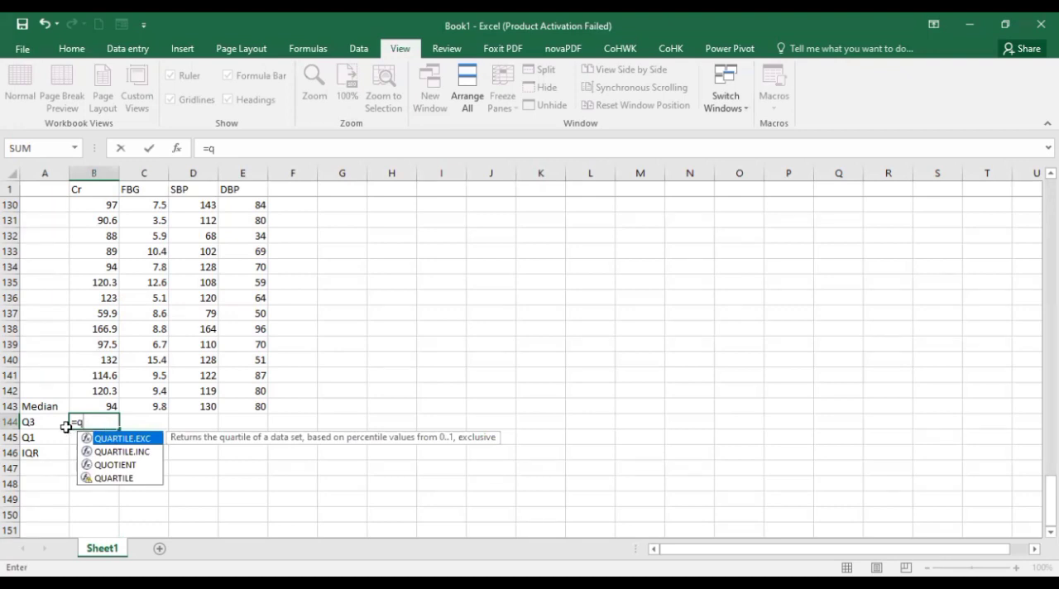
pyautogui.click(113, 478)
pyautogui.doubleClick(113, 479)
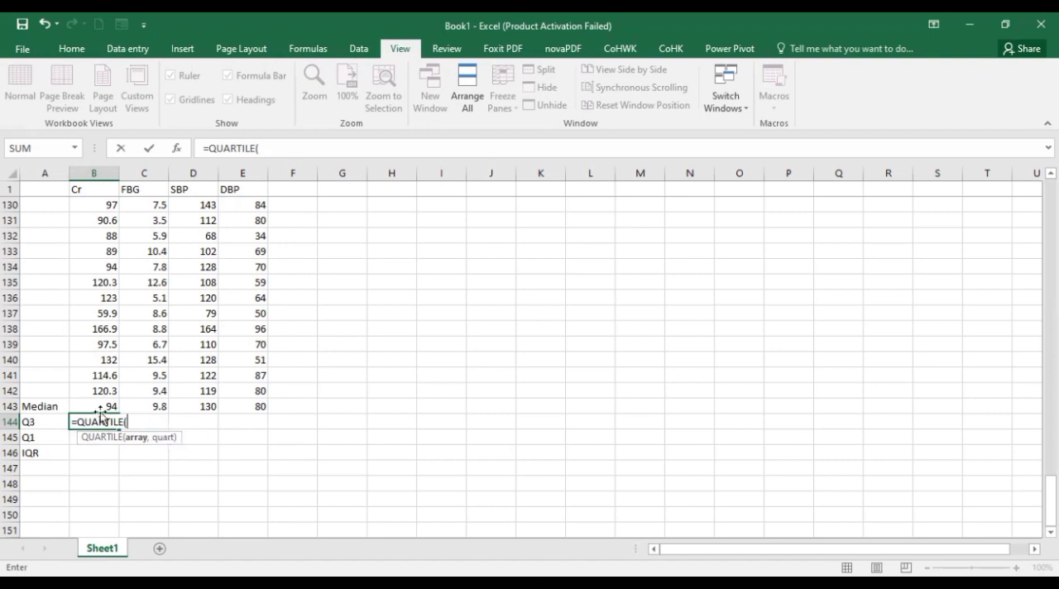
pyautogui.click(89, 389)
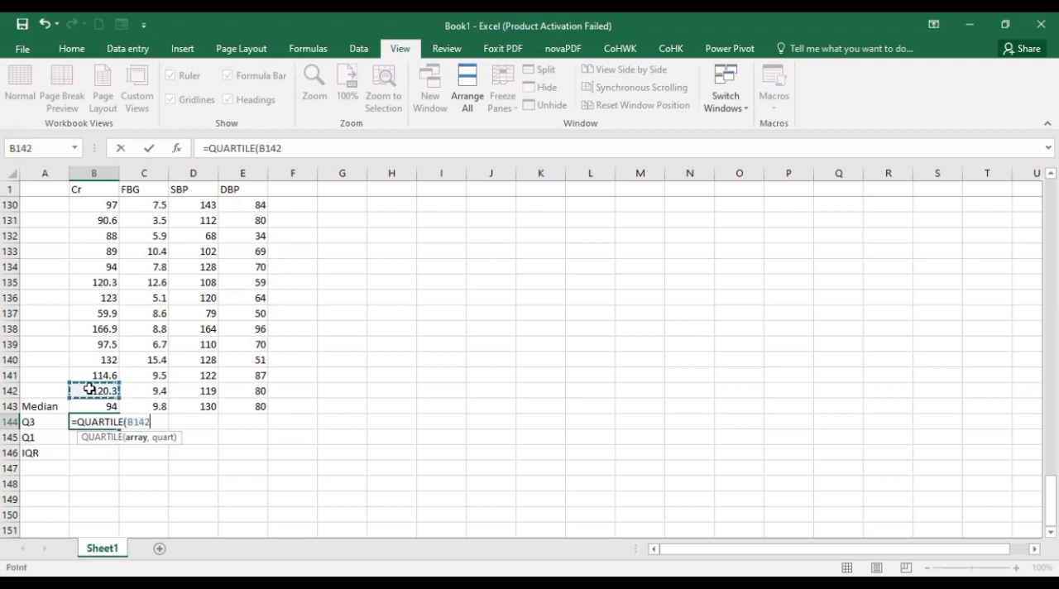
pyautogui.hotkey('shift', 'Up')
pyautogui.hotkey('shift', 'Up')
pyautogui.hotkey('shift', 'Up')
pyautogui.hotkey('shift', 'Up')
pyautogui.hotkey('shift', 'Up')
pyautogui.hotkey('shift', 'Up')
pyautogui.hotkey('shift', 'Up')
pyautogui.hotkey('shift', 'Up')
pyautogui.hotkey('shift', 'Up')
pyautogui.hotkey('shift', 'Up')
pyautogui.hotkey('shift', 'Up')
pyautogui.hotkey('shift', 'Up')
pyautogui.hotkey('shift', 'Up')
pyautogui.hotkey('shift', 'Up')
pyautogui.hotkey('shift', 'Up')
pyautogui.hotkey('shift', 'Up')
pyautogui.hotkey('shift', 'Up')
pyautogui.hotkey('shift', 'Up')
pyautogui.hotkey('shift', 'Up')
pyautogui.hotkey('shift', 'Up')
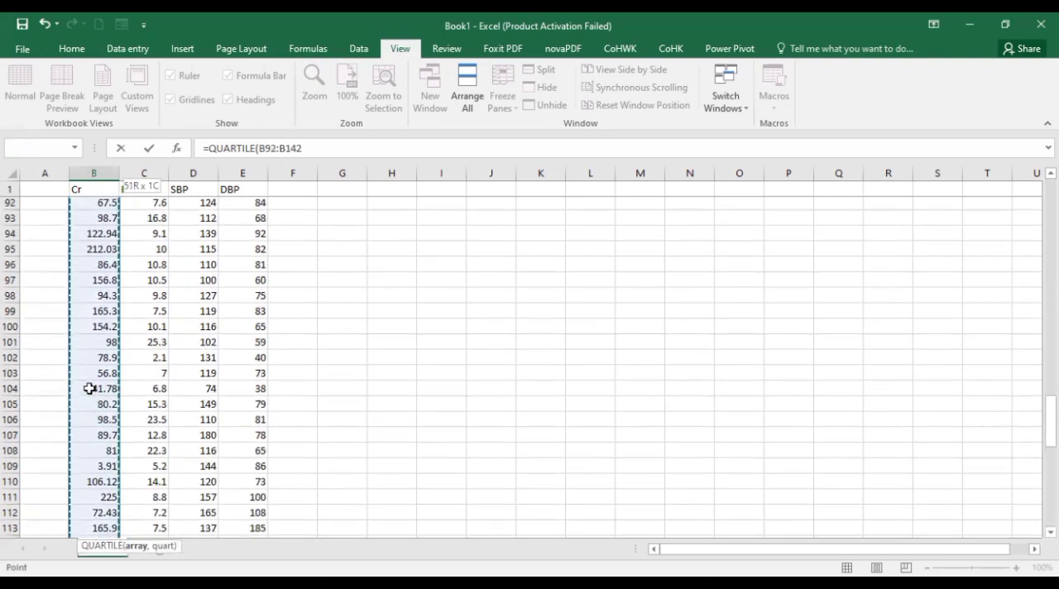
pyautogui.hotkey('shift', 'Up')
pyautogui.hotkey('shift', 'Up')
pyautogui.hotkey('shift', 'Up')
pyautogui.hotkey('shift', 'Up')
pyautogui.hotkey('shift', 'Up')
pyautogui.hotkey('shift', 'Up')
pyautogui.hotkey('shift', 'Up')
pyautogui.hotkey('shift', 'Up')
pyautogui.hotkey('shift', 'Up')
pyautogui.hotkey('shift', 'Up')
pyautogui.hotkey('shift', 'Up')
pyautogui.hotkey('shift', 'Up')
pyautogui.hotkey('shift', 'Up')
pyautogui.hotkey('shift', 'Up')
pyautogui.hotkey('shift', 'Up')
pyautogui.hotkey('shift', 'Up')
pyautogui.hotkey('shift', 'Up')
pyautogui.hotkey('shift', 'Up')
pyautogui.hotkey('shift', 'Up')
pyautogui.hotkey('shift', 'Up')
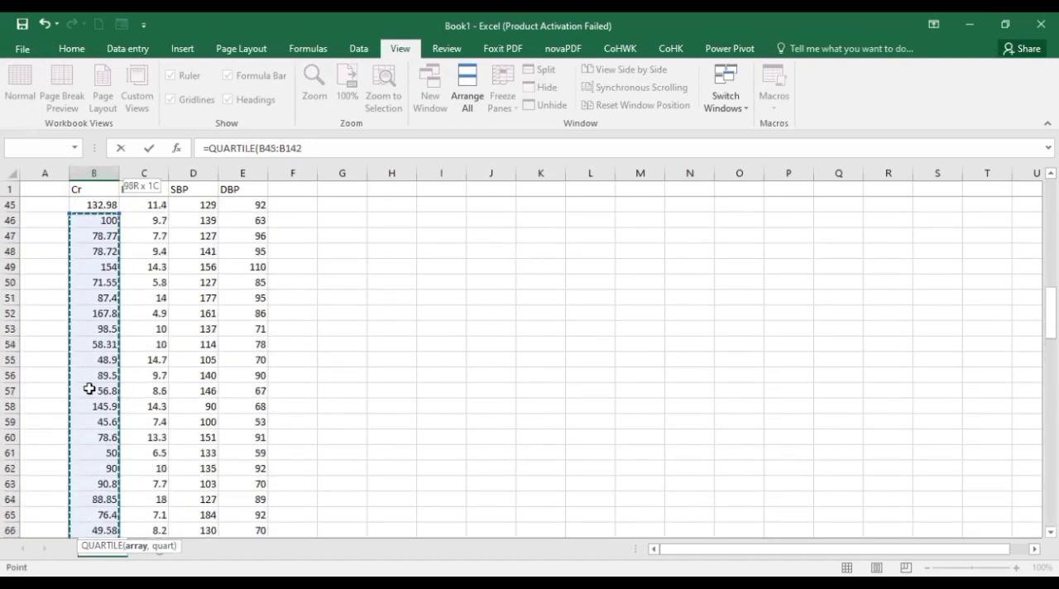
pyautogui.hotkey('shift', 'Up')
pyautogui.hotkey('shift', 'Up')
pyautogui.hotkey('shift', 'Up')
pyautogui.hotkey('shift', 'Up')
pyautogui.hotkey('shift', 'Up')
pyautogui.hotkey('shift', 'Up')
pyautogui.hotkey('shift', 'Up')
pyautogui.hotkey('shift', 'Up')
pyautogui.hotkey('shift', 'Up')
pyautogui.hotkey('shift', 'Up')
pyautogui.hotkey('shift', 'Up')
pyautogui.hotkey('shift', 'Up')
pyautogui.hotkey('shift', 'Up')
pyautogui.hotkey('shift', 'Up')
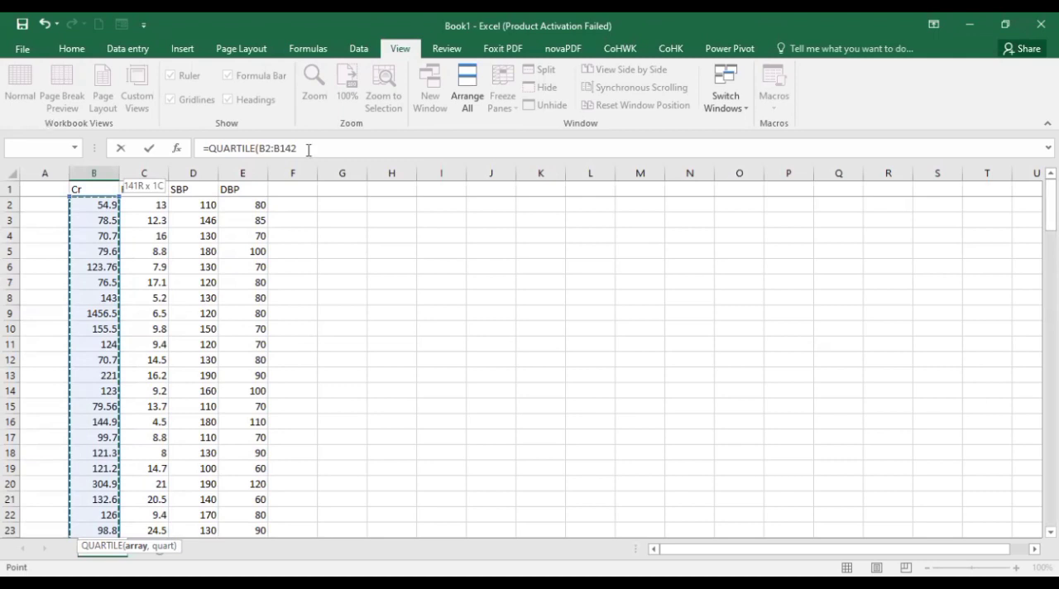
pyautogui.write(',3')
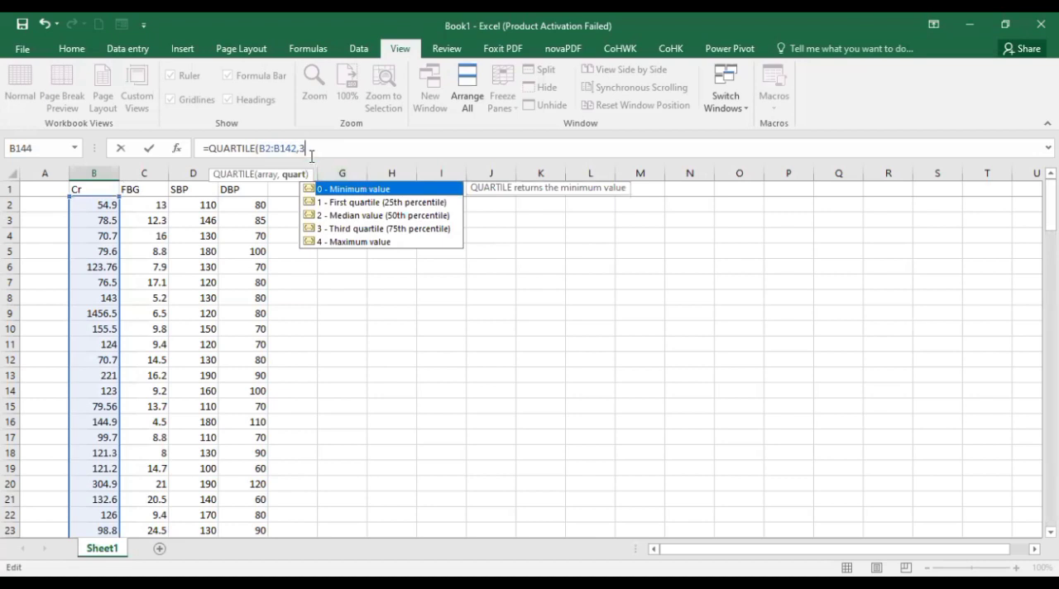
pyautogui.press('Return')
pyautogui.click(89, 514)
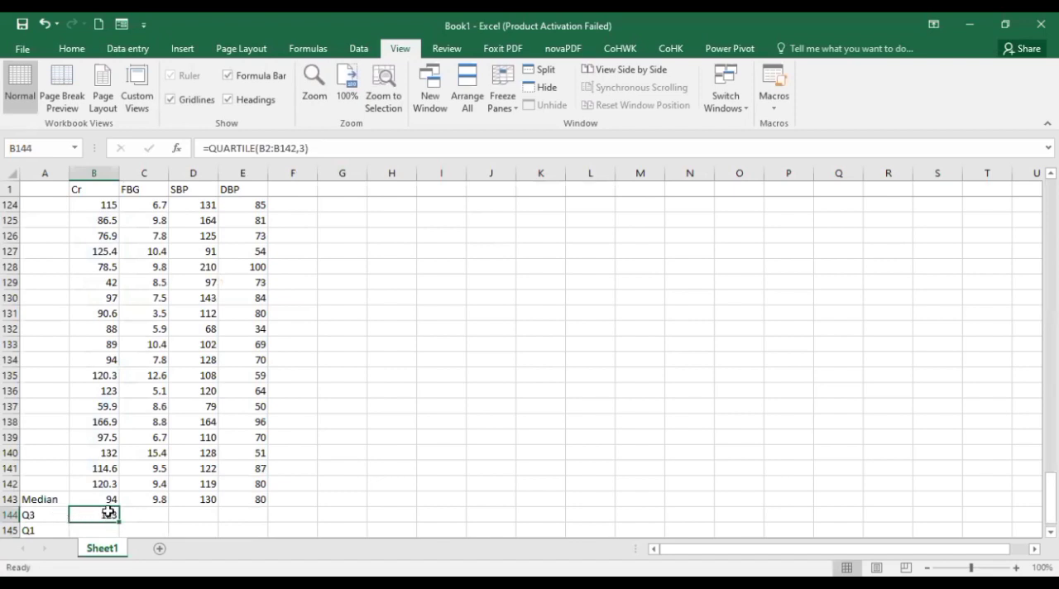
# Calculate the first quartile of the Cr column in cell B145 with =QUARTILE(B2:B142,1)
pyautogui.click(105, 527)
pyautogui.write('=')
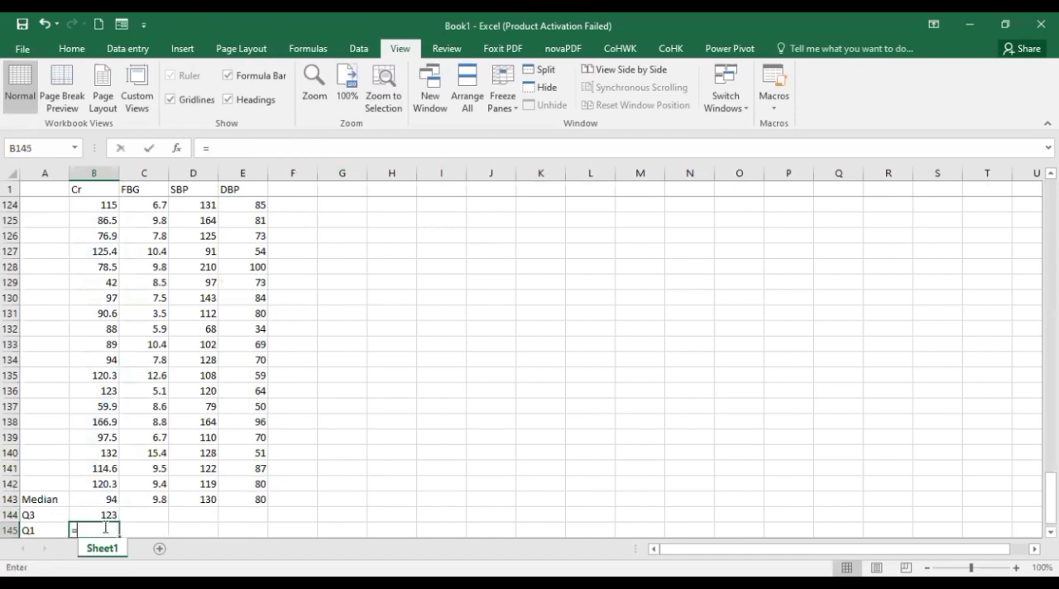
pyautogui.write('q')
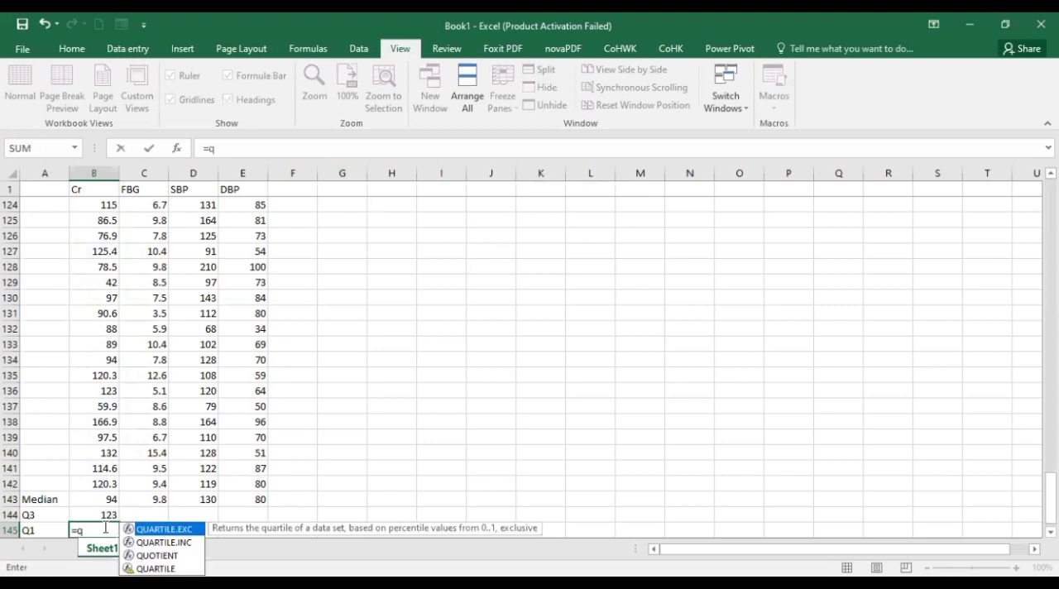
pyautogui.press('Up')
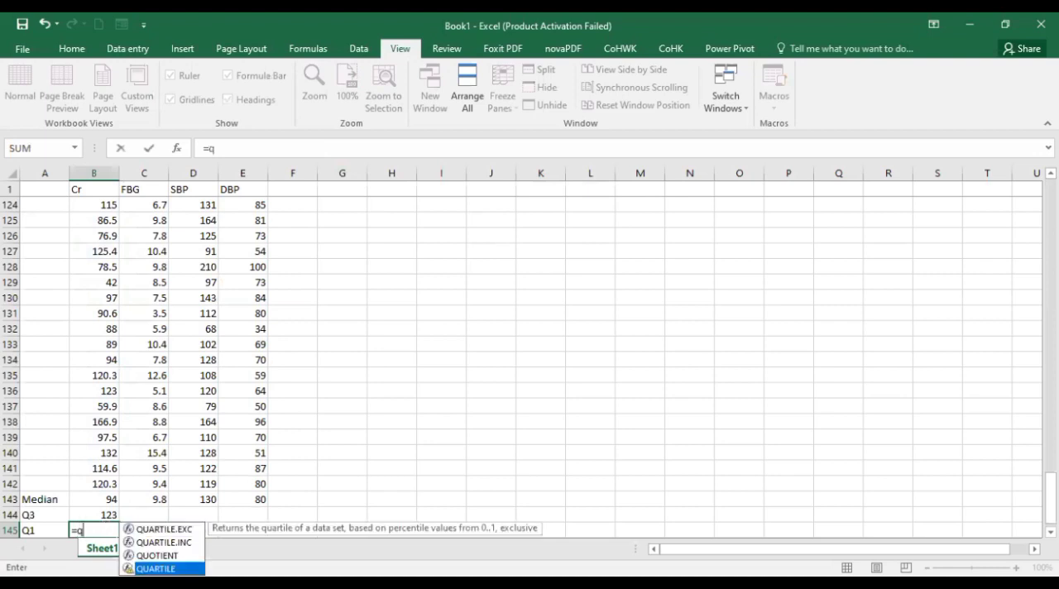
pyautogui.press('Tab')
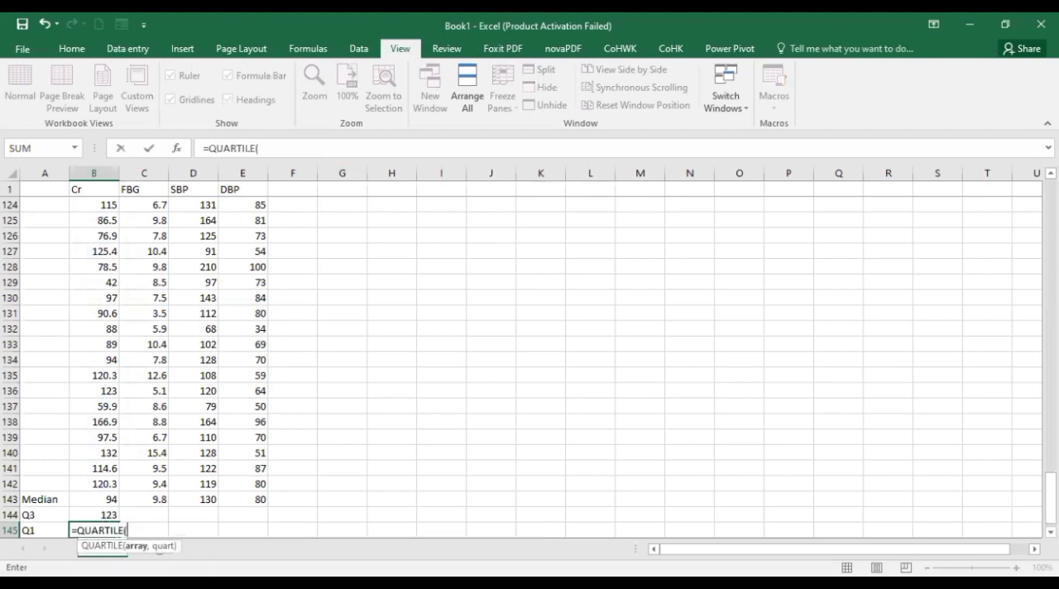
pyautogui.click(89, 483)
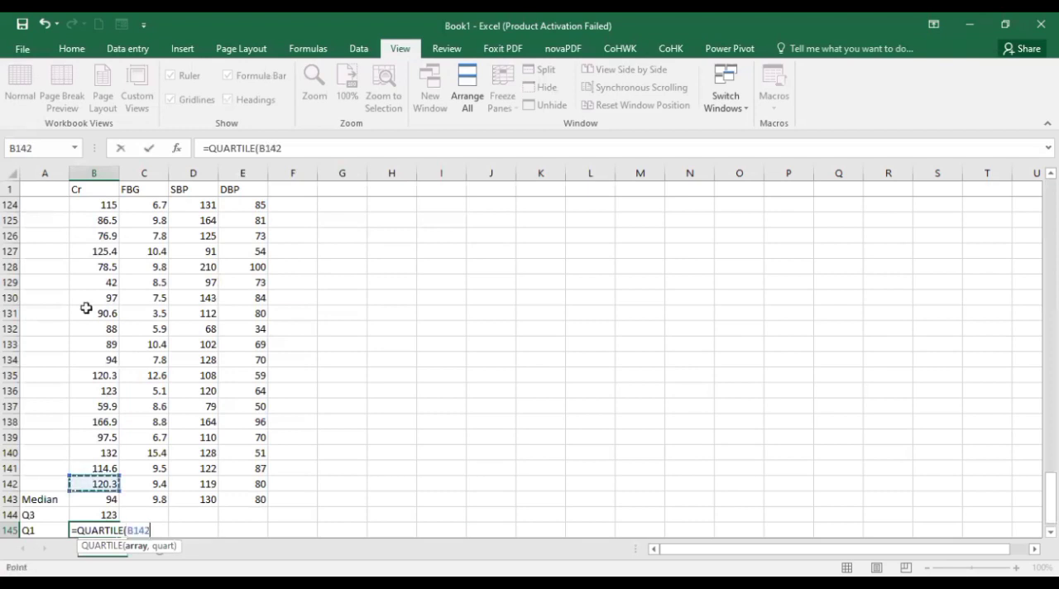
pyautogui.moveTo(91, 98); pyautogui.dragTo(84, 201)
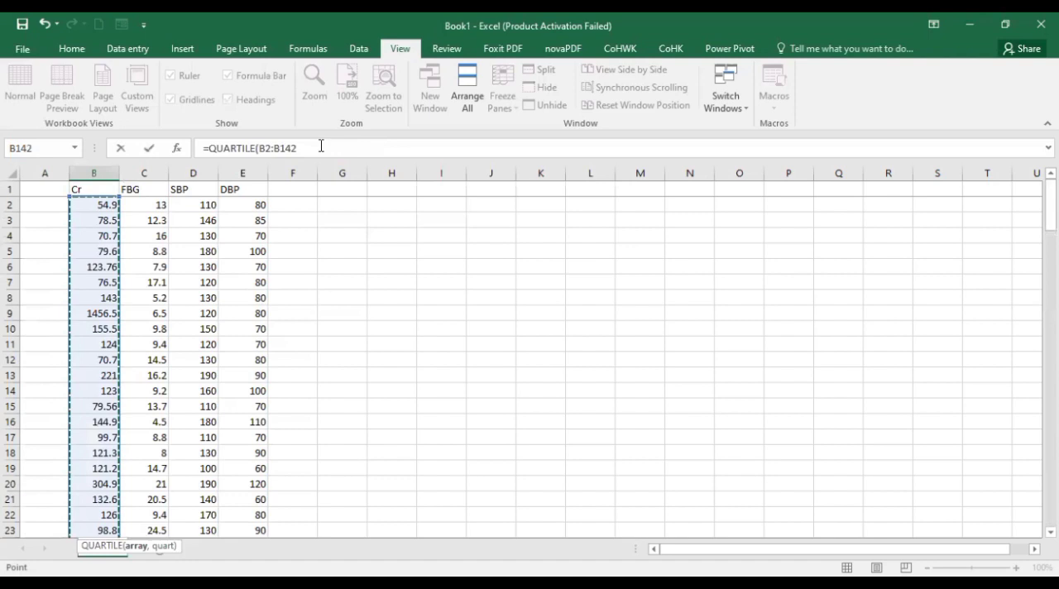
pyautogui.write(',1')
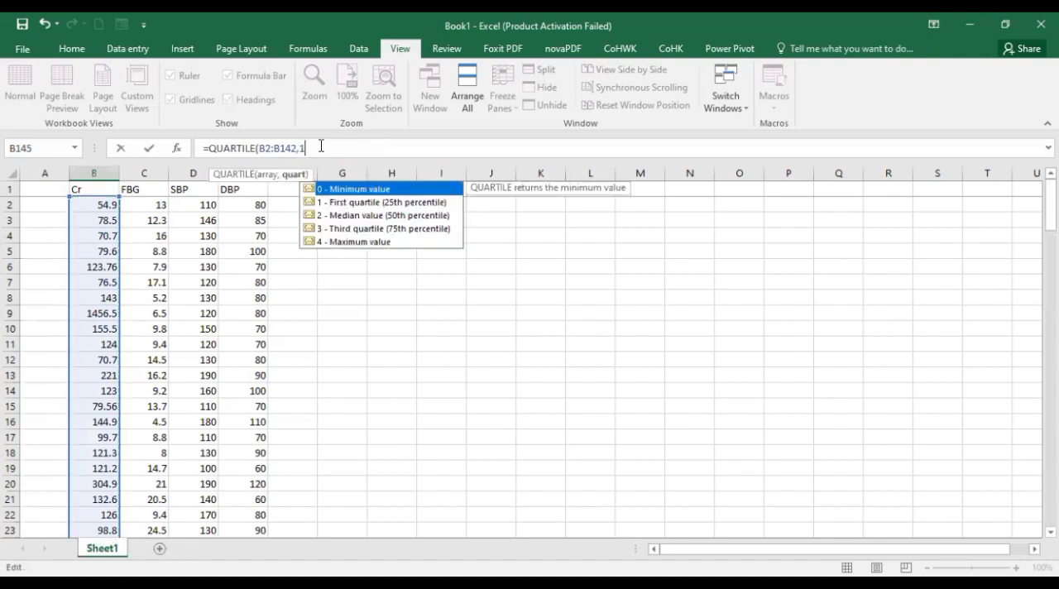
pyautogui.press('Return')
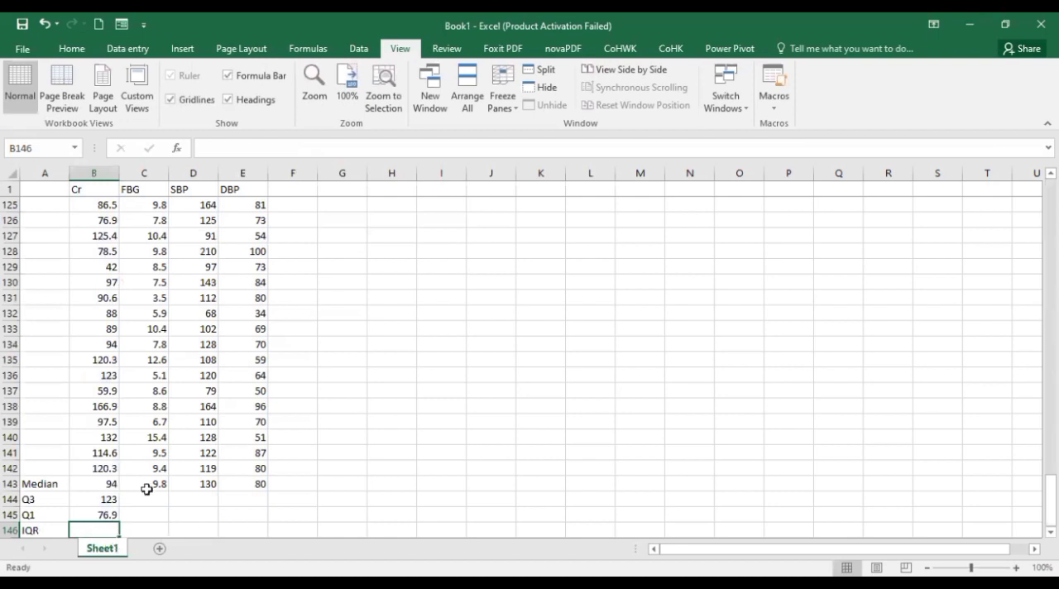
# Calculate the interquartile range of the Cr column in cell B146 with =B144-B145
pyautogui.scroll(-2, 147, 489)
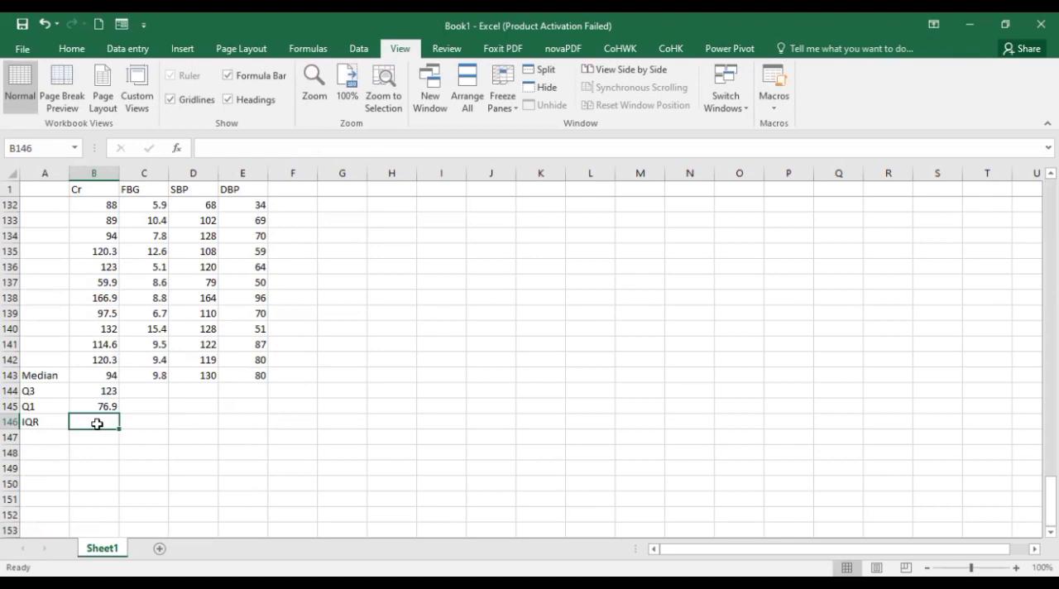
pyautogui.write('=')
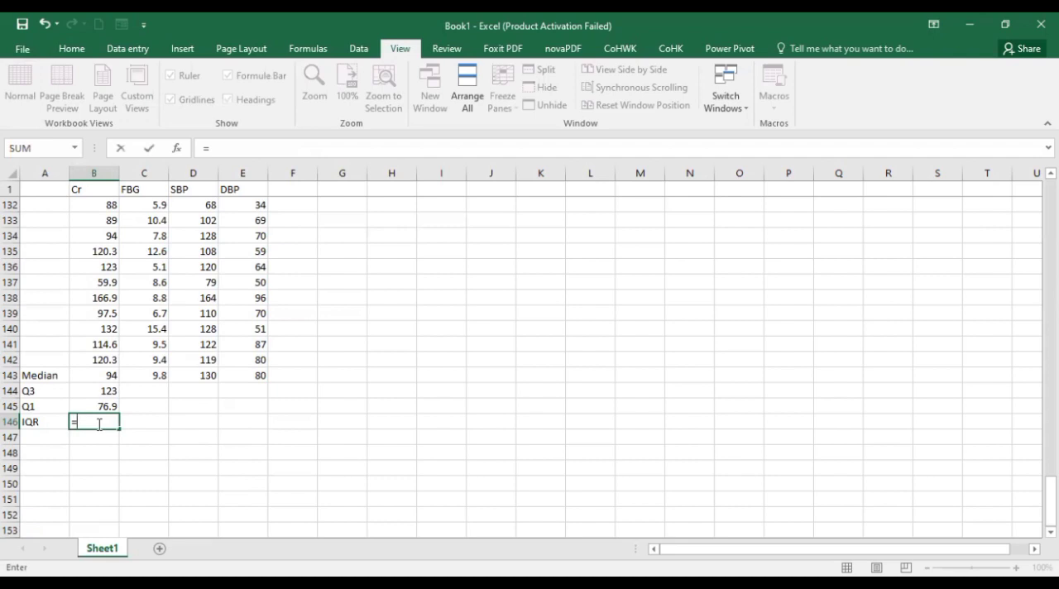
pyautogui.click(95, 393)
pyautogui.write('-')
pyautogui.click(98, 404)
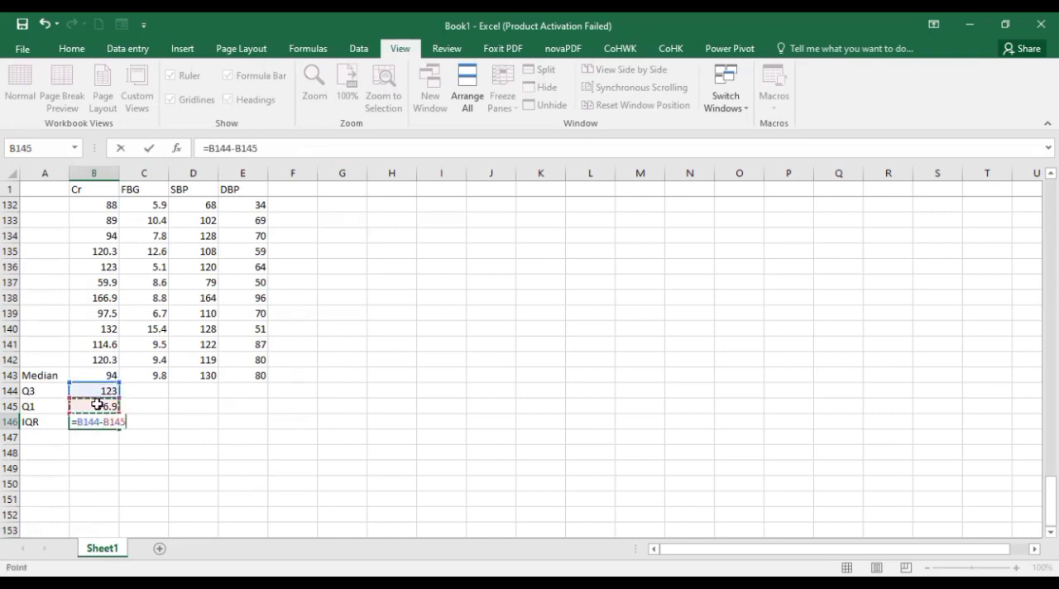
pyautogui.press('Return')
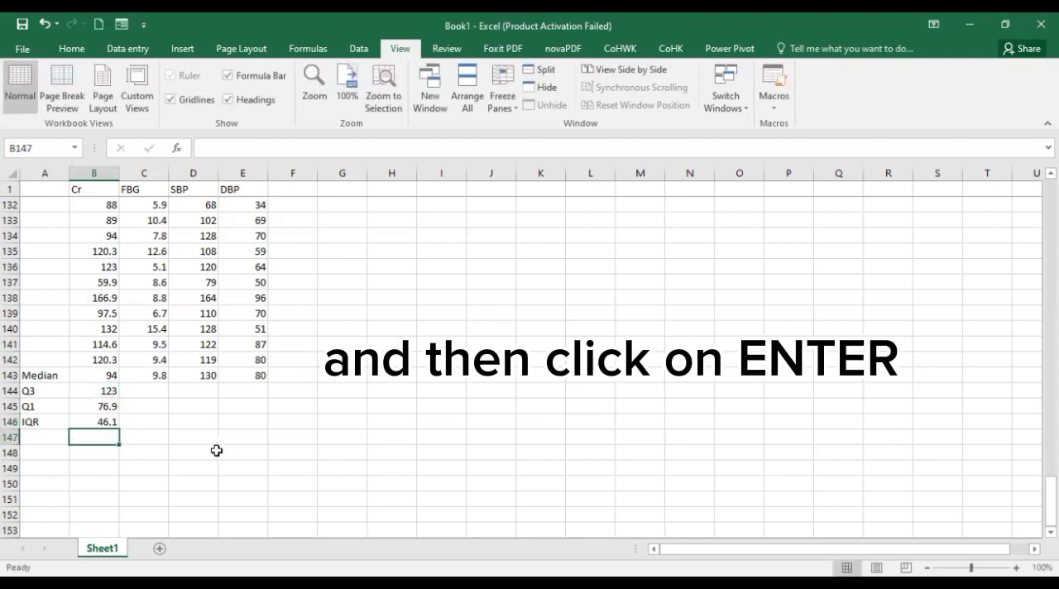
pyautogui.click(96, 422)
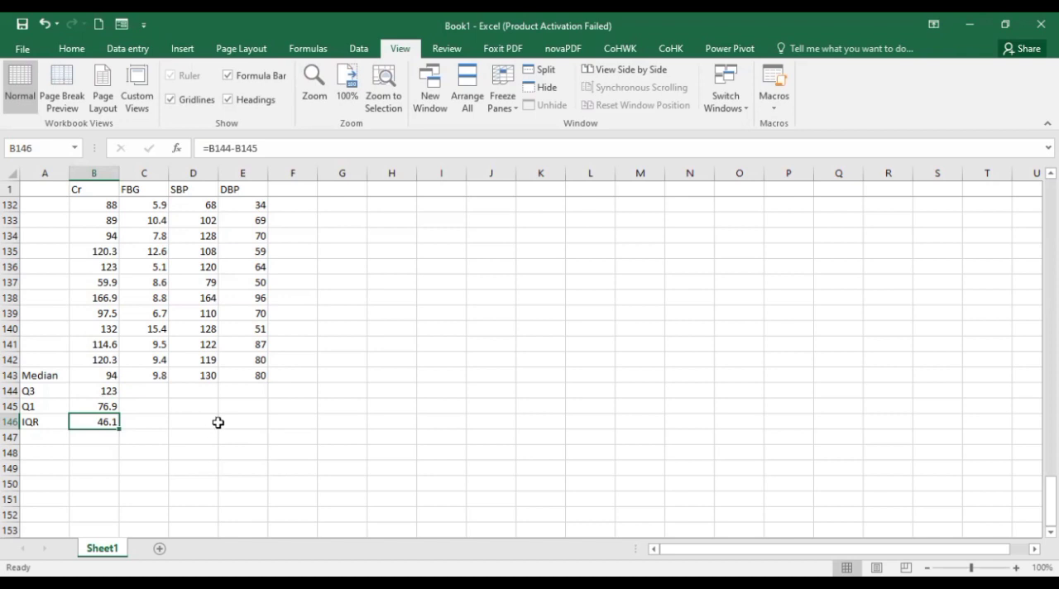
# Fill the Q3, Q1 and IQR formulas in B144, B145 and B146 across their rows through column E
pyautogui.click(100, 392)
pyautogui.moveTo(120, 400); pyautogui.dragTo(255, 390)
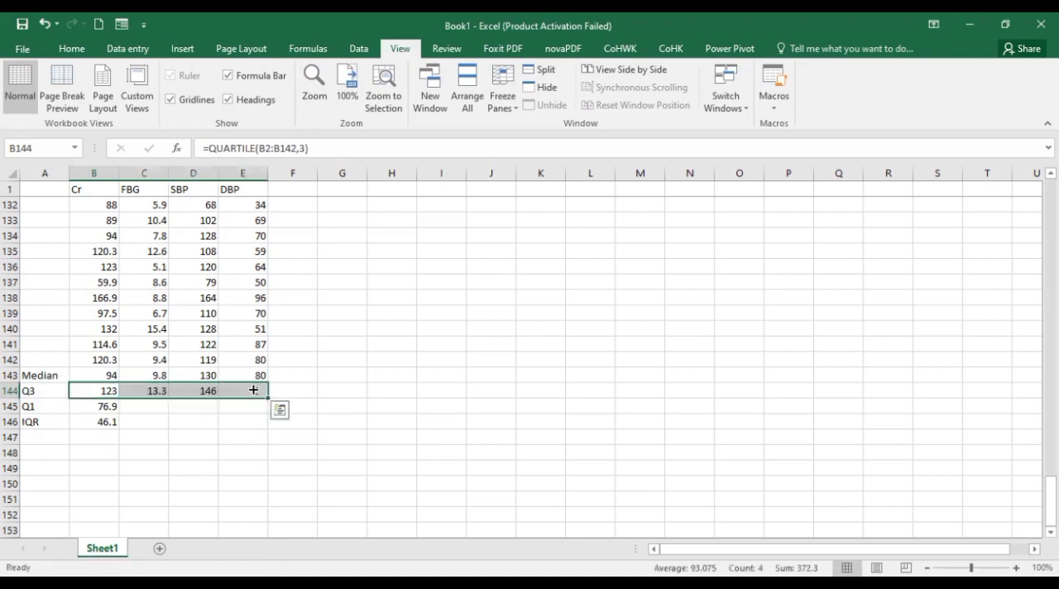
pyautogui.click(106, 407)
pyautogui.moveTo(122, 416); pyautogui.dragTo(256, 408)
pyautogui.click(111, 424)
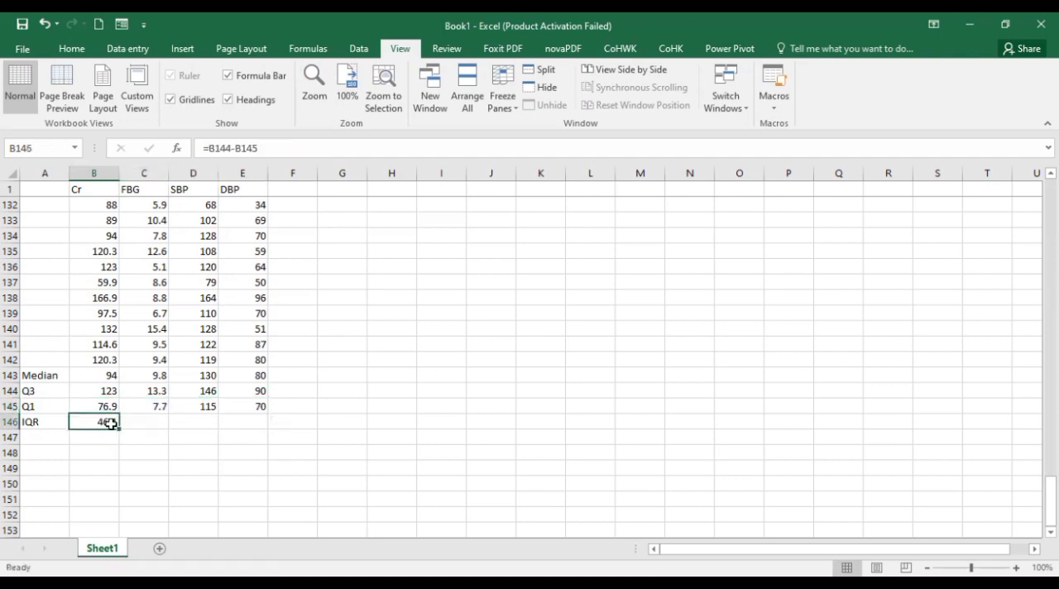
pyautogui.moveTo(120, 428); pyautogui.dragTo(257, 424)
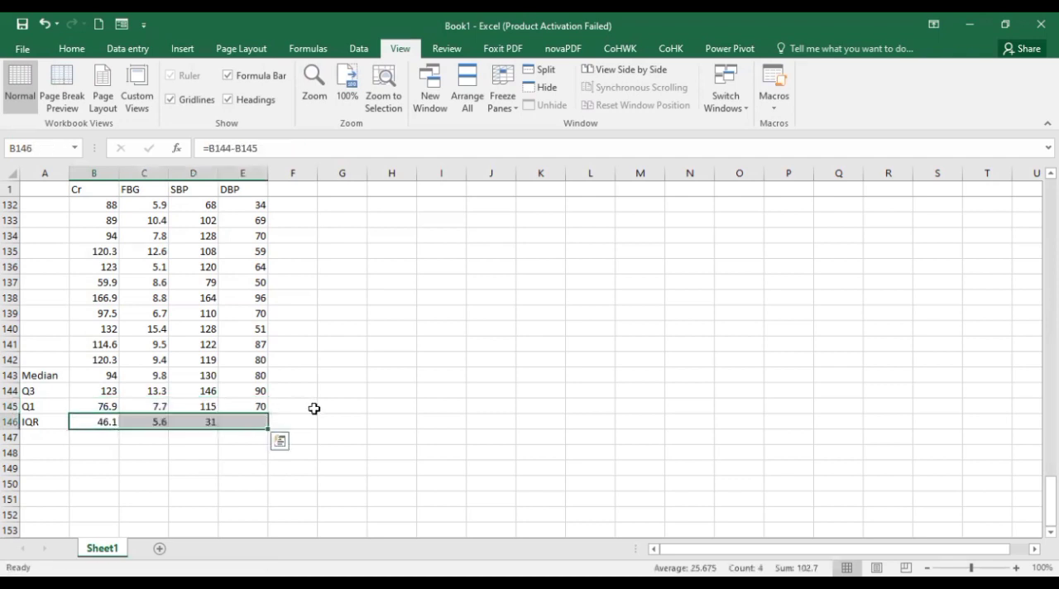
pyautogui.click(322, 408)
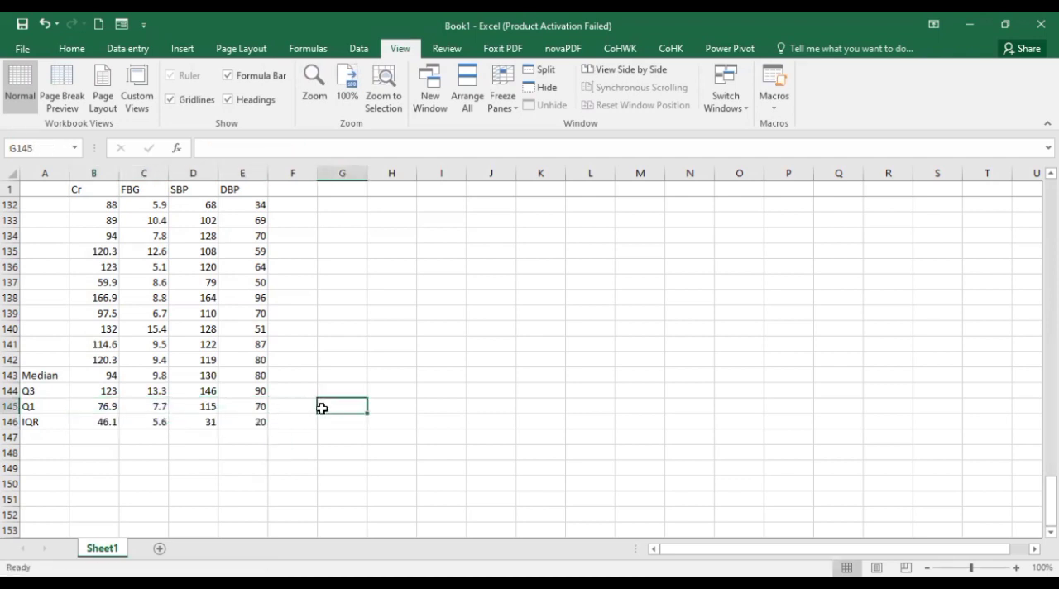